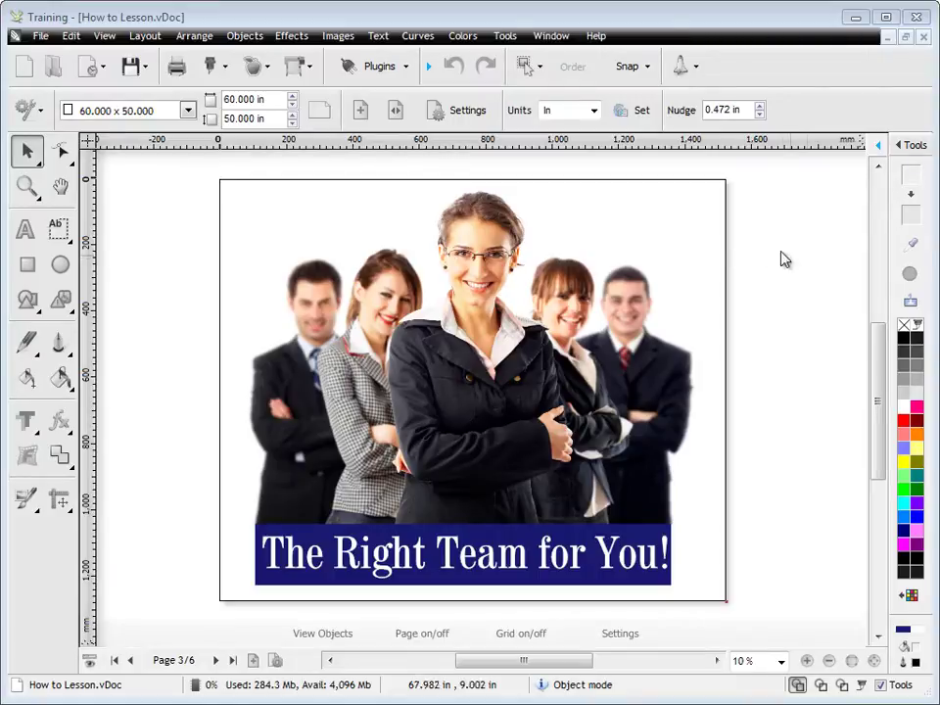
- Start a RIP Print/Cut job with job info 'The Right Team' and Use Spot Colors enabled
left_click(300, 69)
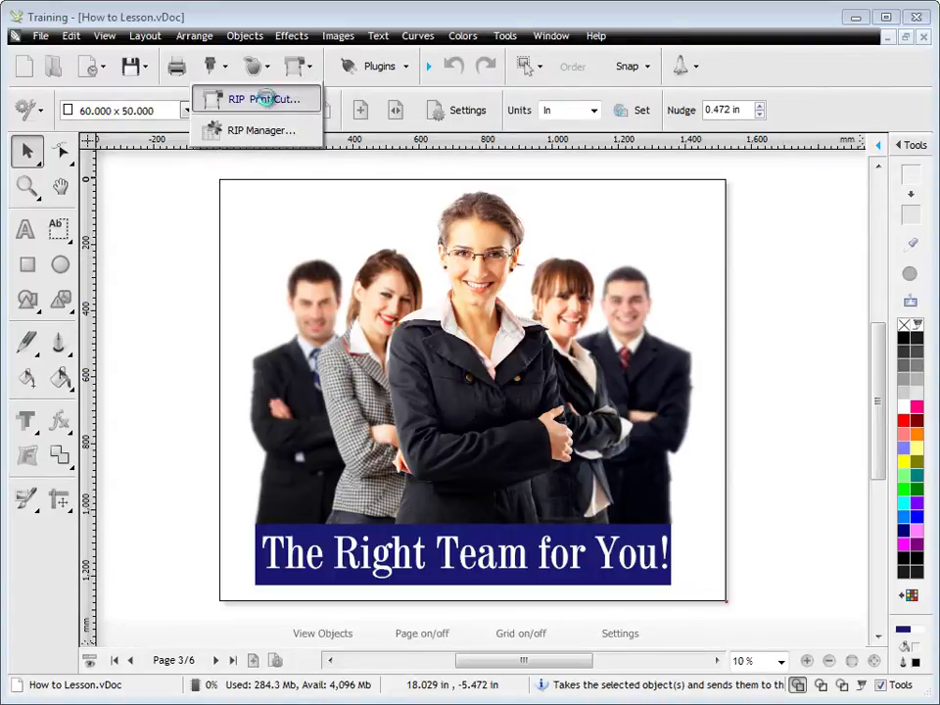
left_click(268, 98)
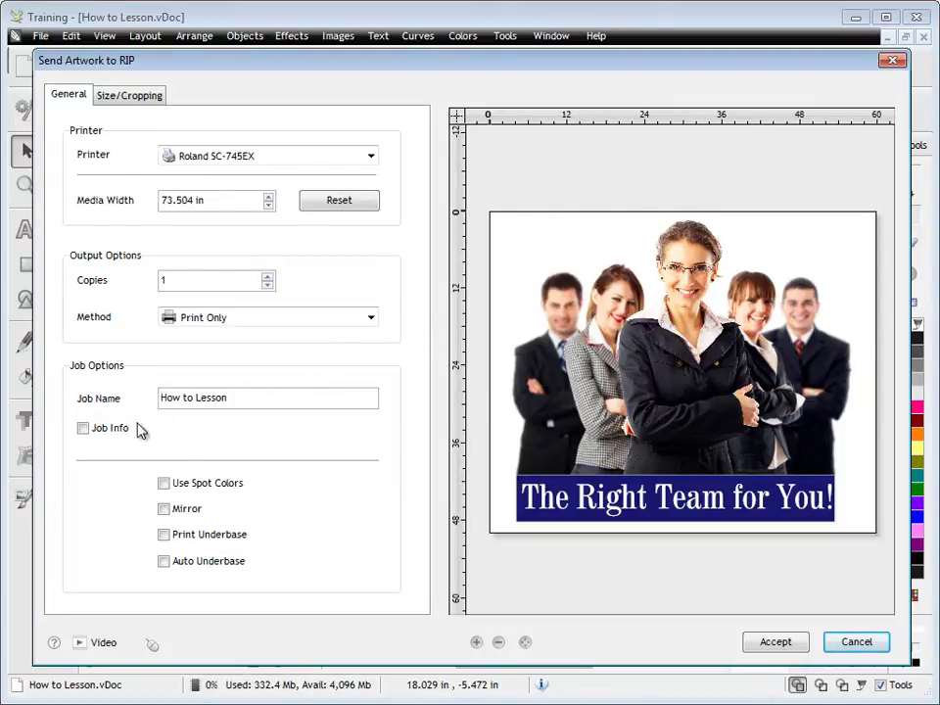
left_click(83, 428)
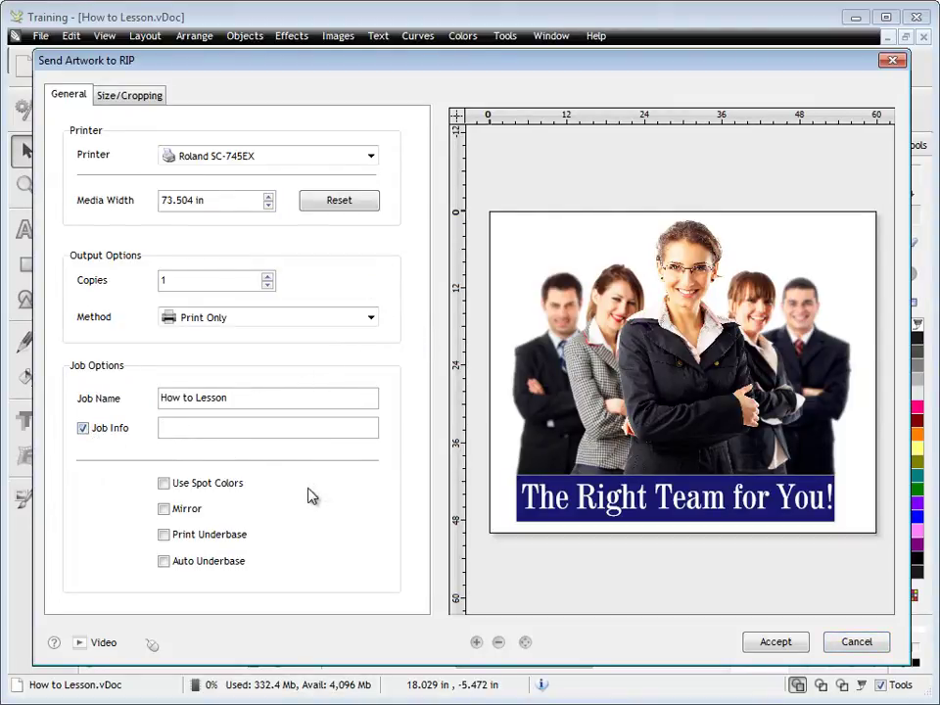
type("The Right")
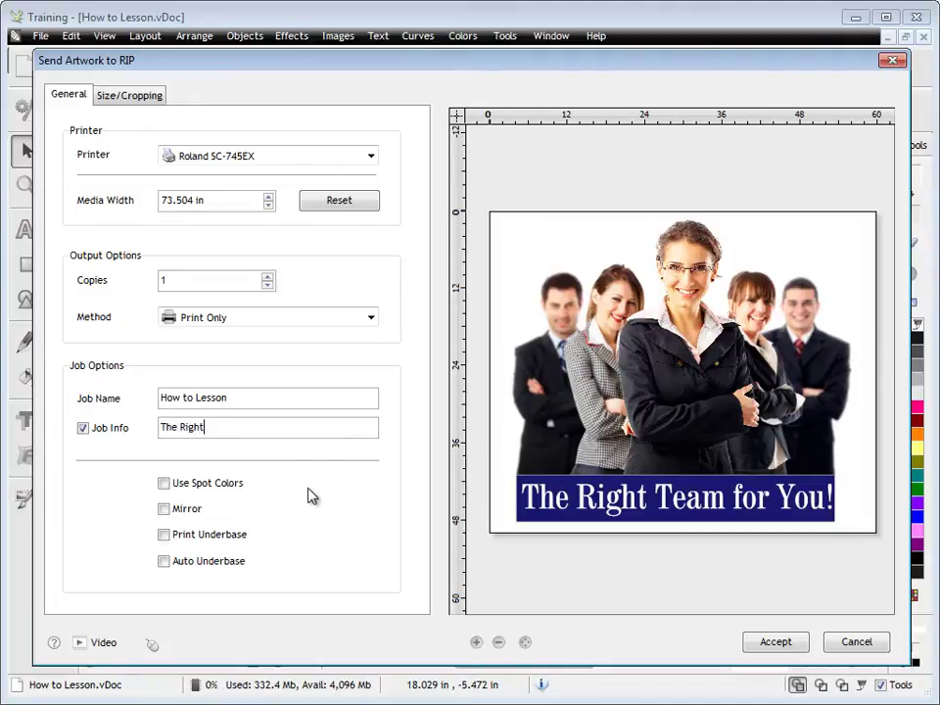
type(" Team")
left_click(163, 483)
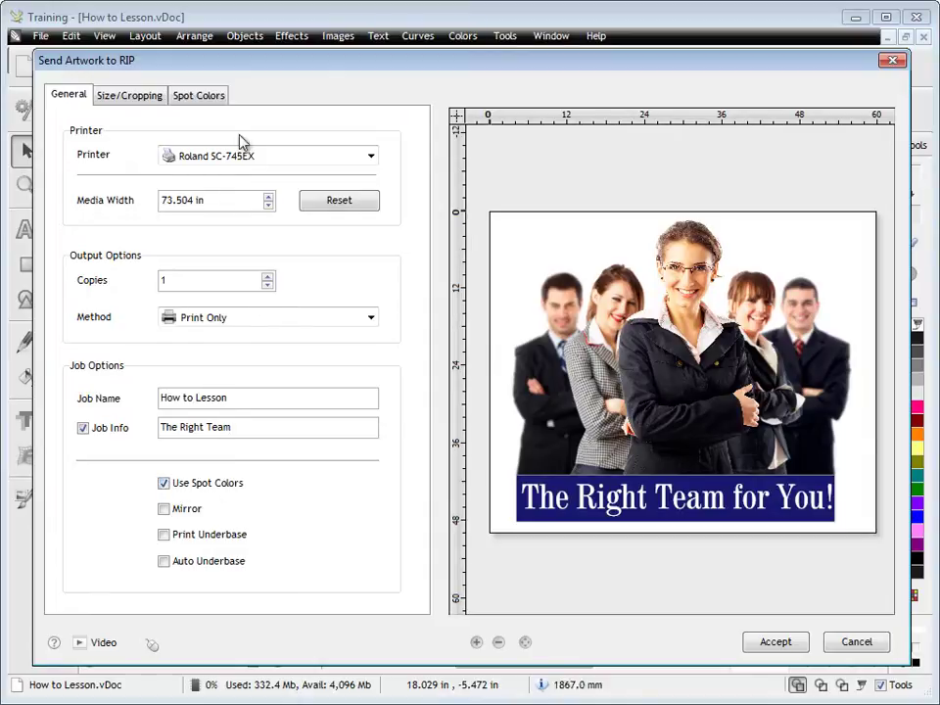
- Review the Midnight Blue spot colour and the Size/Cropping settings, then return to the general settings
left_click(208, 98)
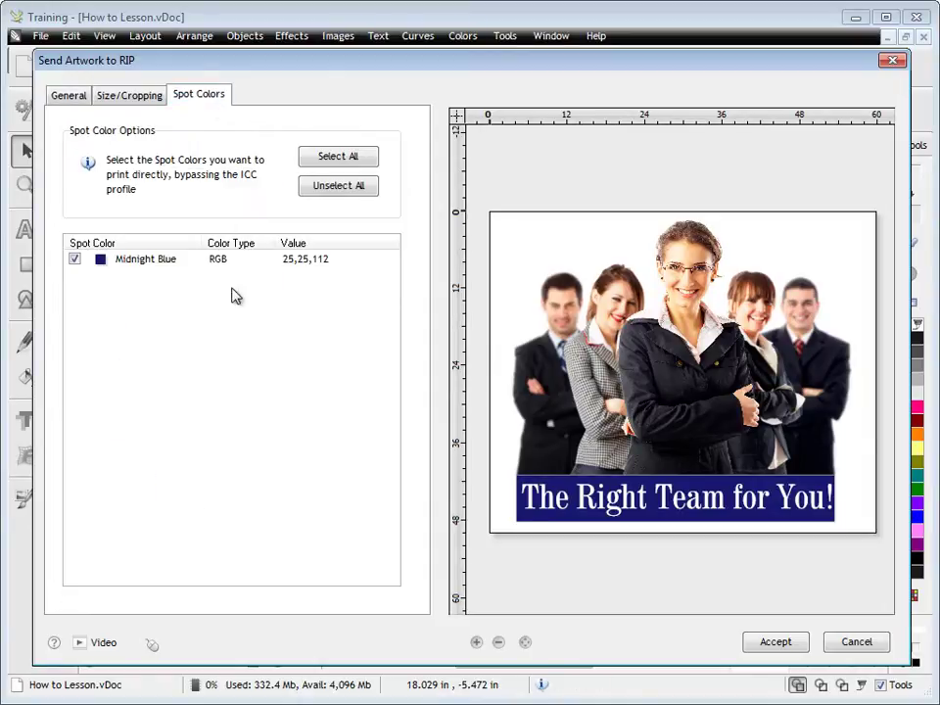
left_click(123, 99)
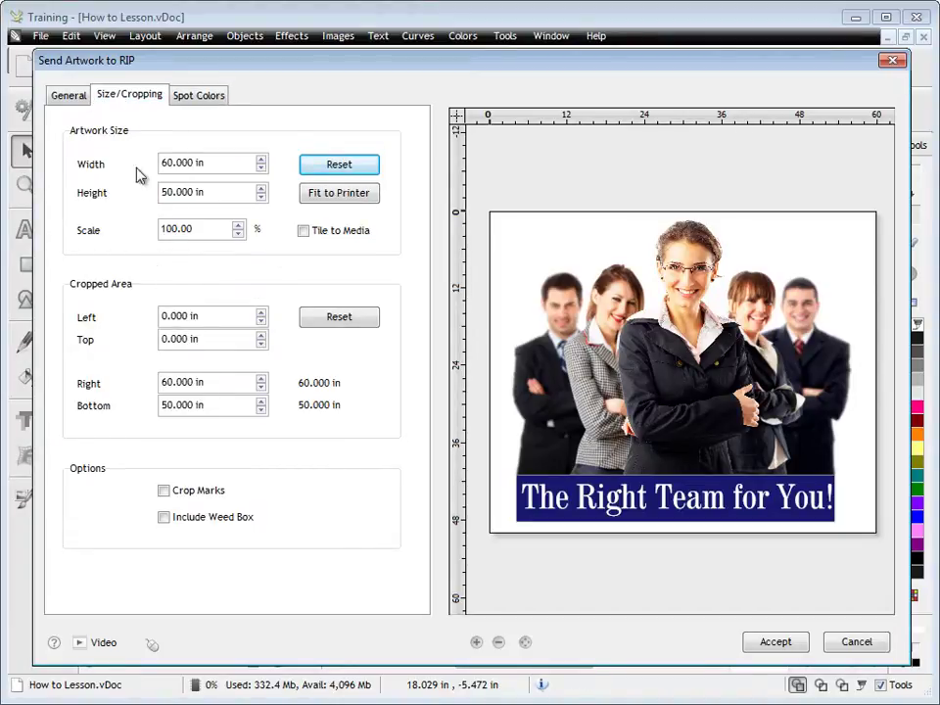
left_click(59, 91)
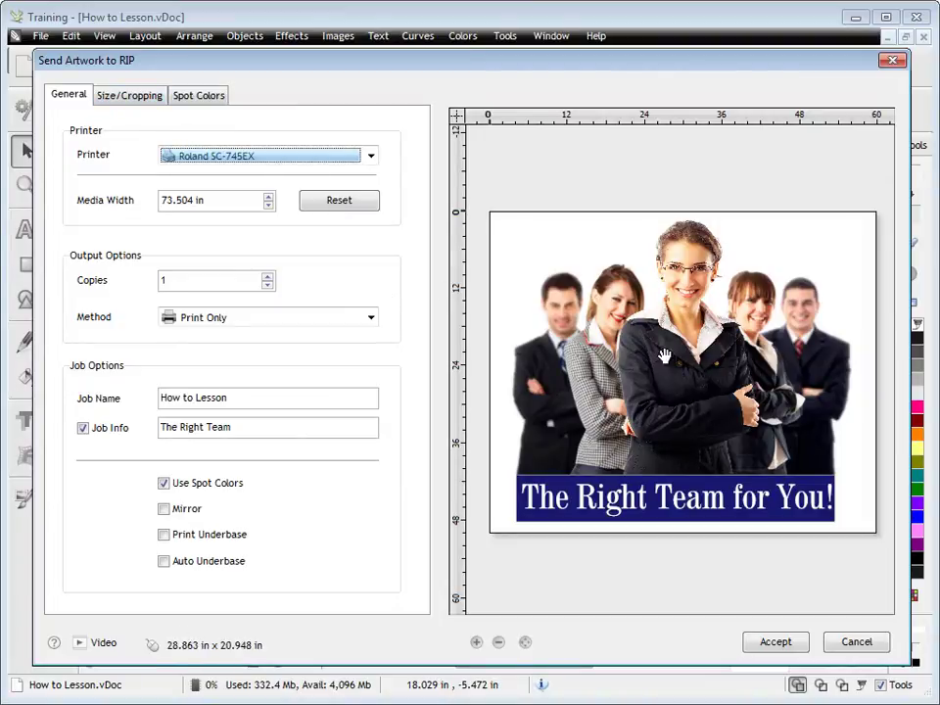
- Send the poster to RIP Manager and preview How to Lesson, leaving it unrotated without margins
left_click(776, 642)
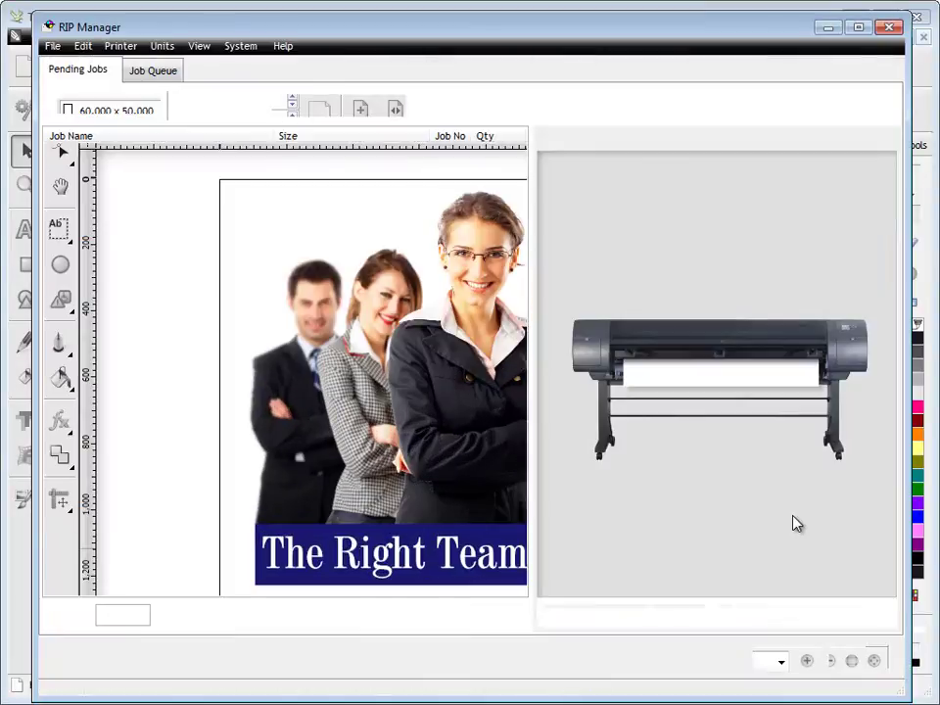
left_click(153, 172)
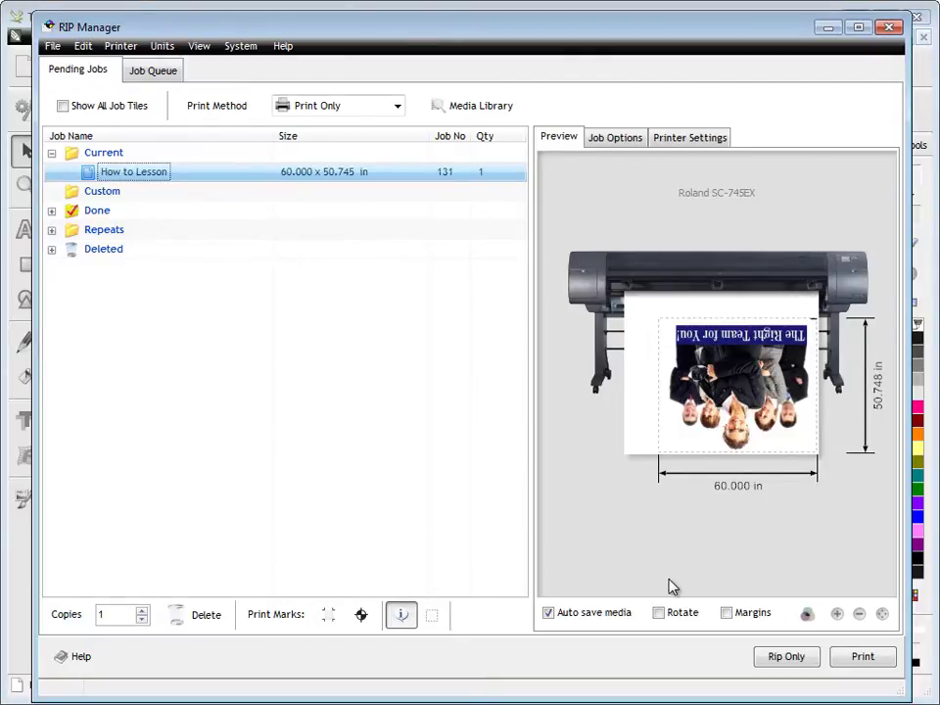
left_click(678, 614)
left_click(682, 621)
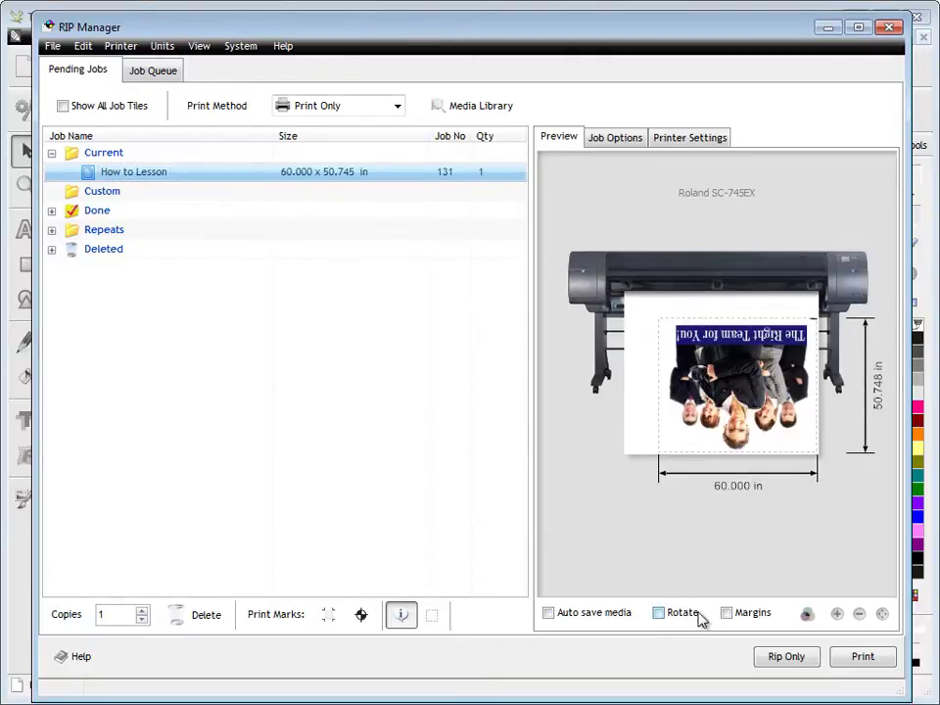
left_click(733, 617)
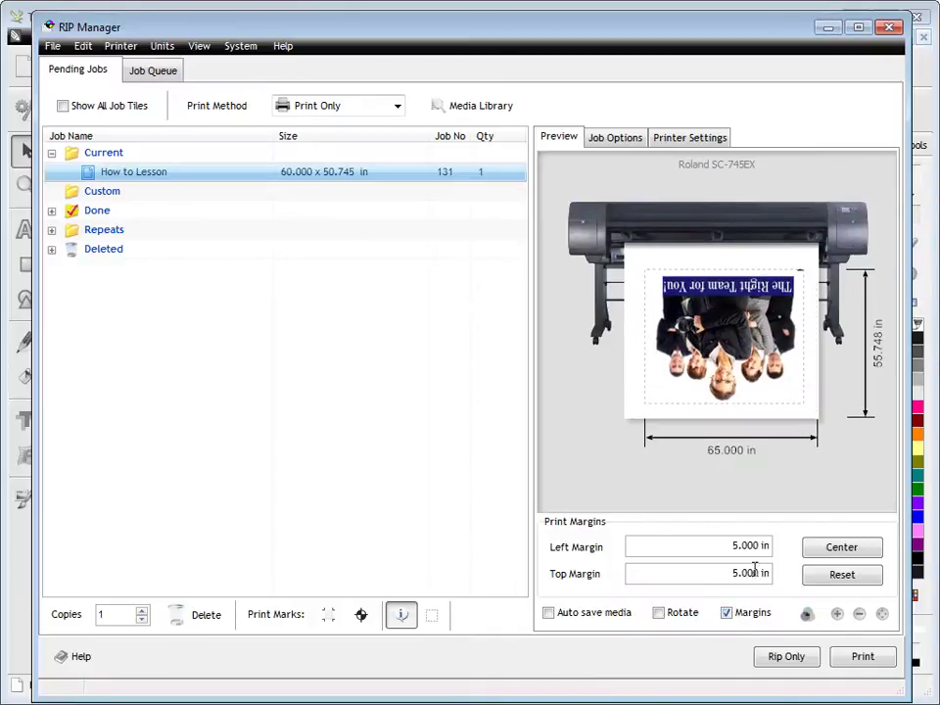
left_click(737, 620)
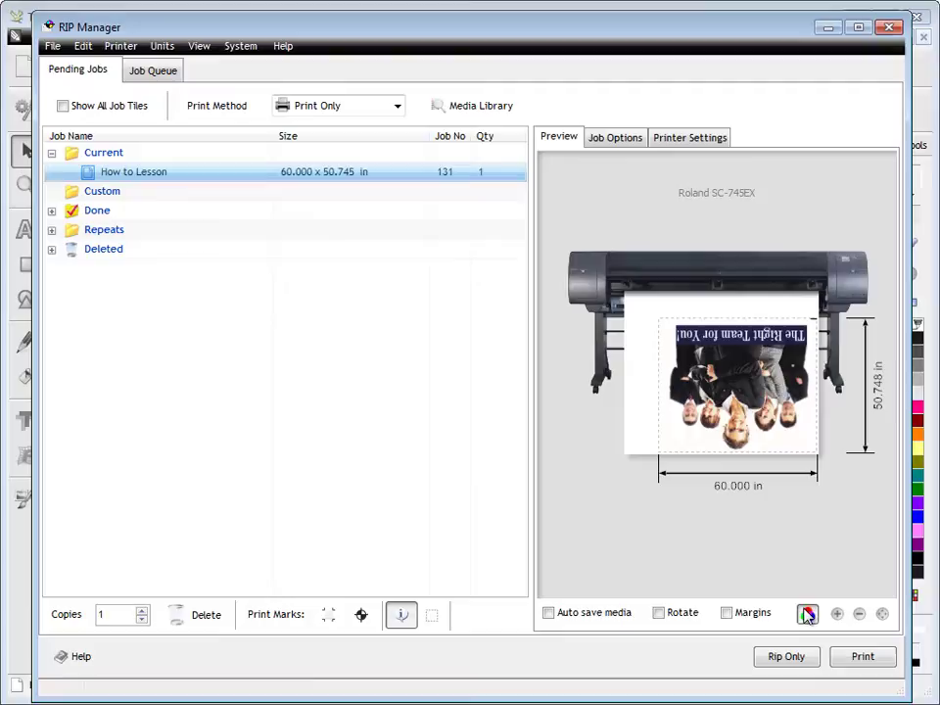
- In Job Options keep job info, leave crop marks off, add a weed box, then view Printer Settings
left_click(617, 140)
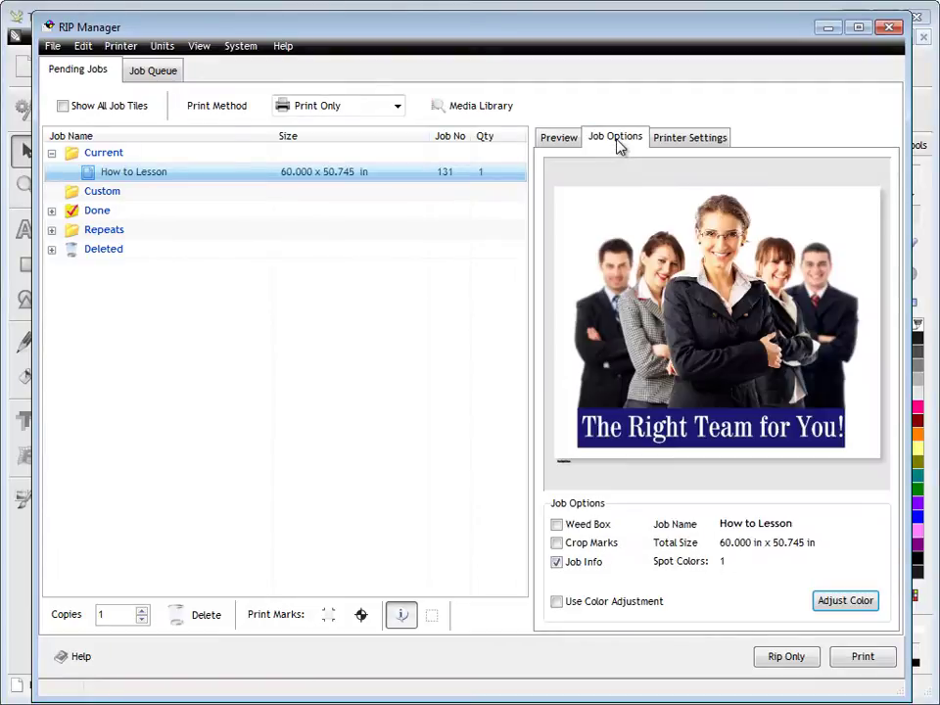
left_click(592, 567)
left_click(592, 568)
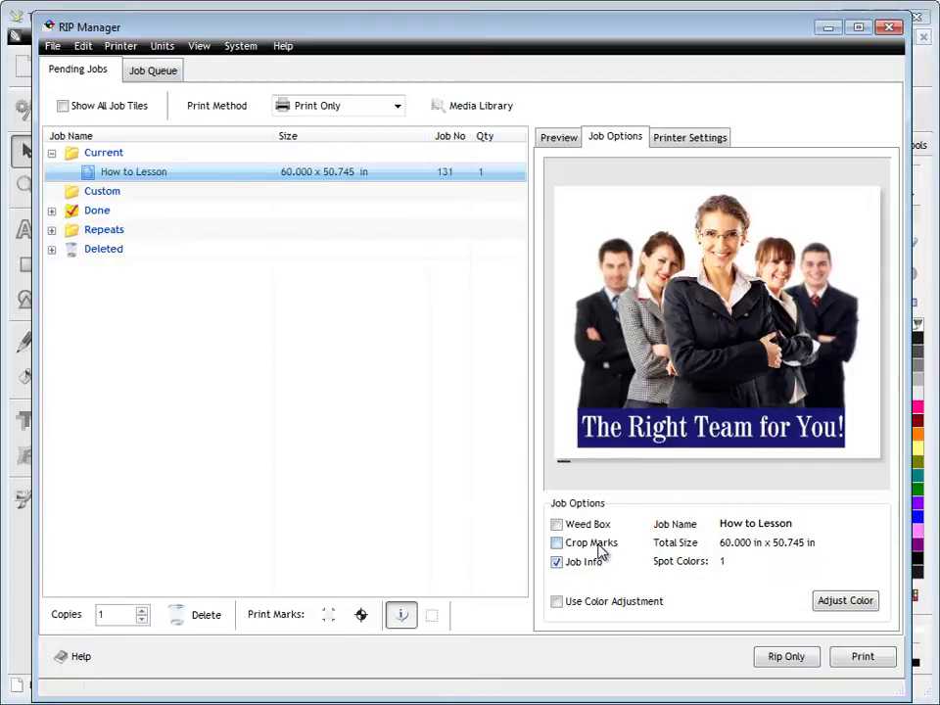
left_click(599, 550)
left_click(601, 549)
left_click(597, 530)
left_click(693, 139)
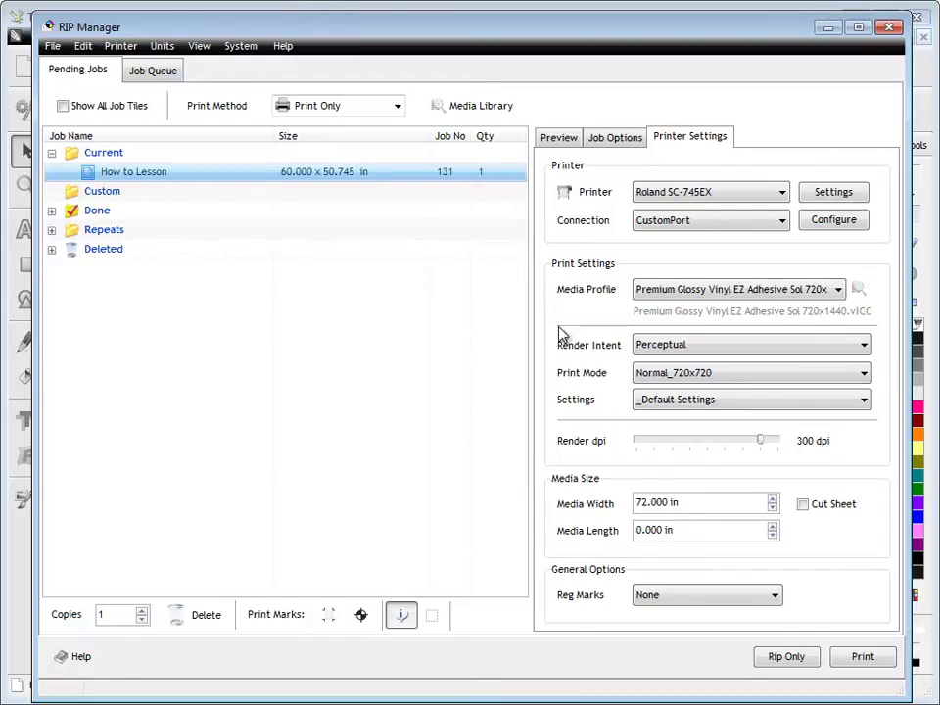
- Keep the Perceptual render intent for the Premium Glossy Vinyl EZ Adhesive Sol profile in the Media Profile Library
left_click(492, 108)
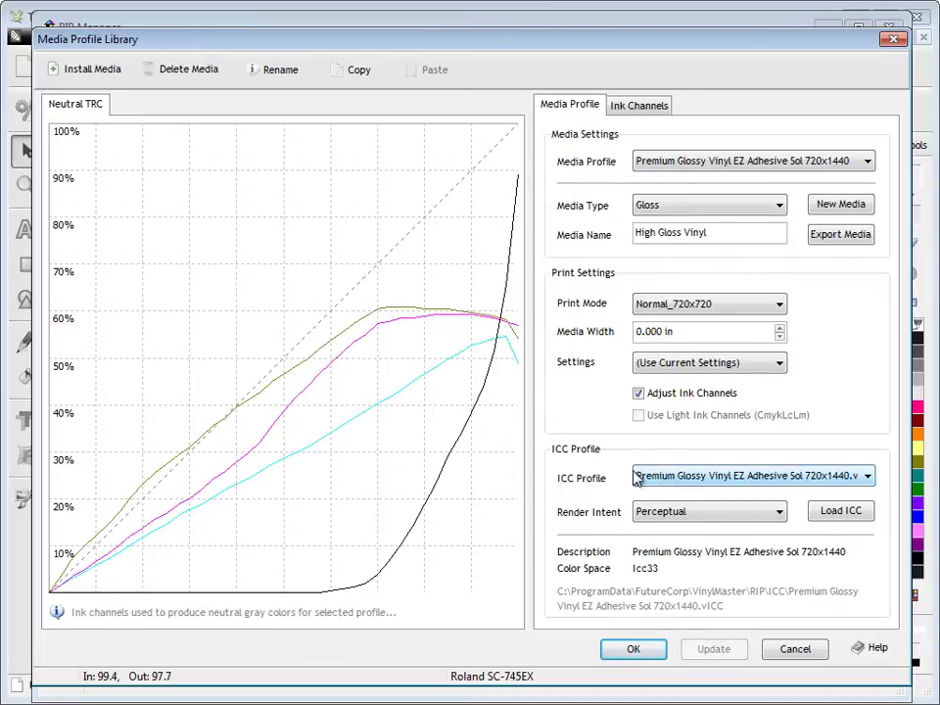
left_click(652, 511)
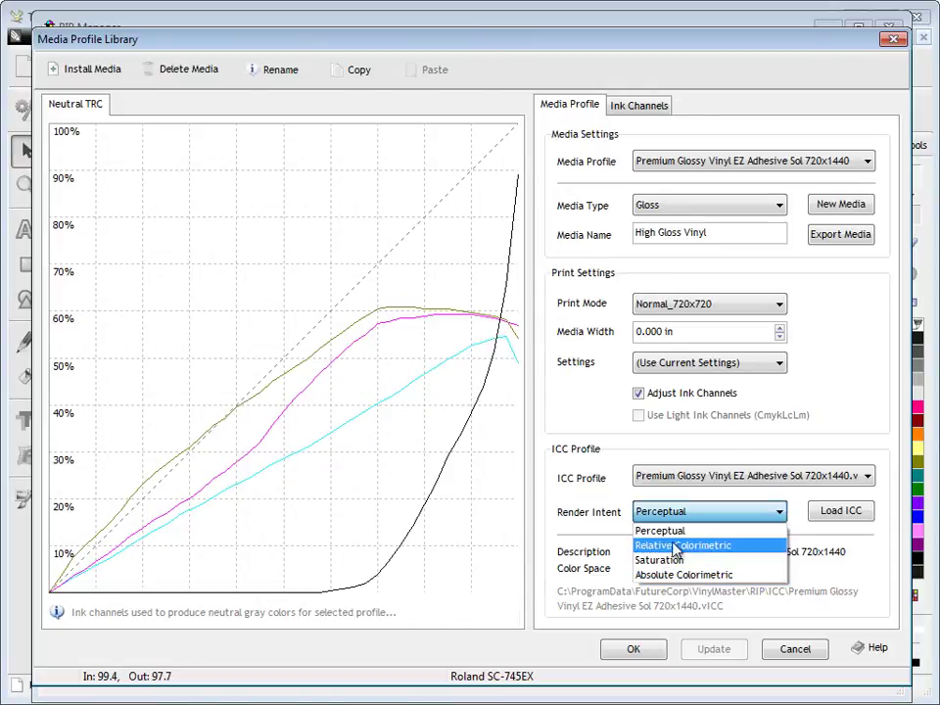
left_click(589, 527)
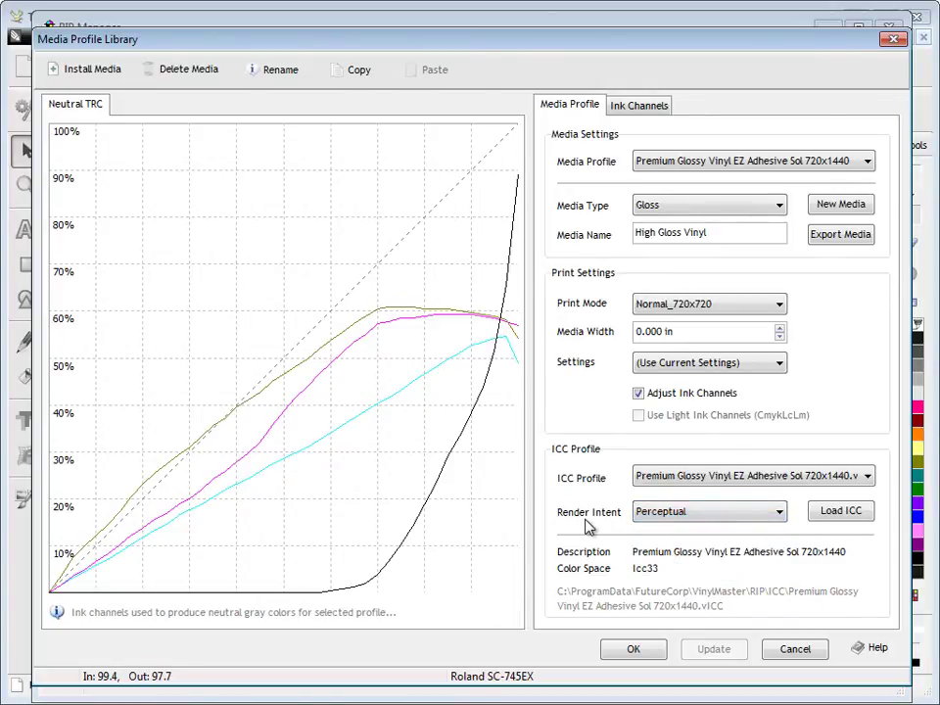
- Accept the media profile, return to the preview and rip the job without printing
left_click(627, 652)
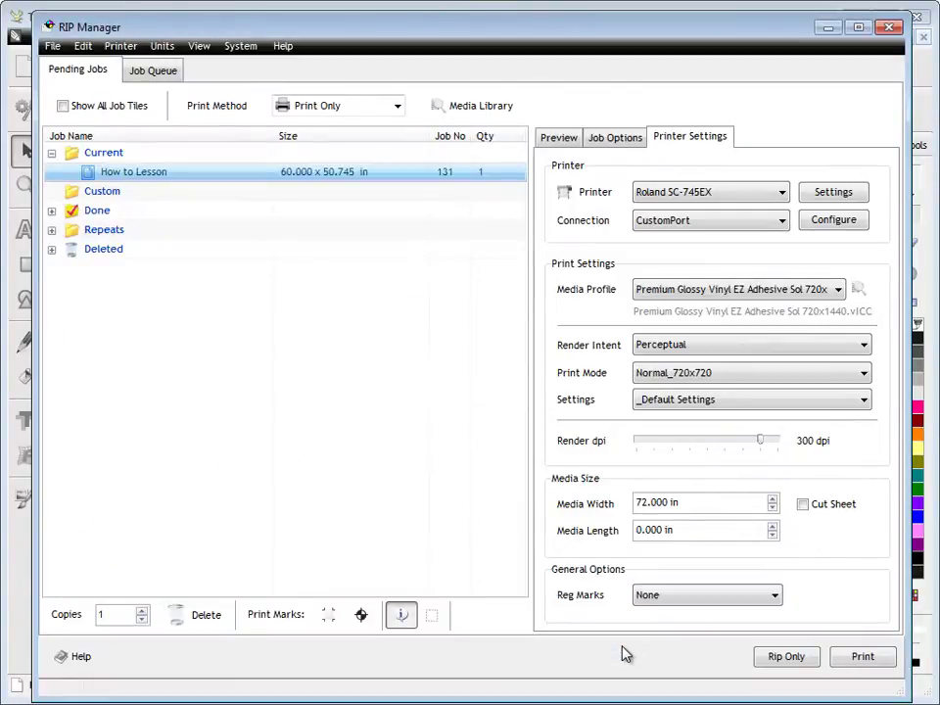
left_click(560, 140)
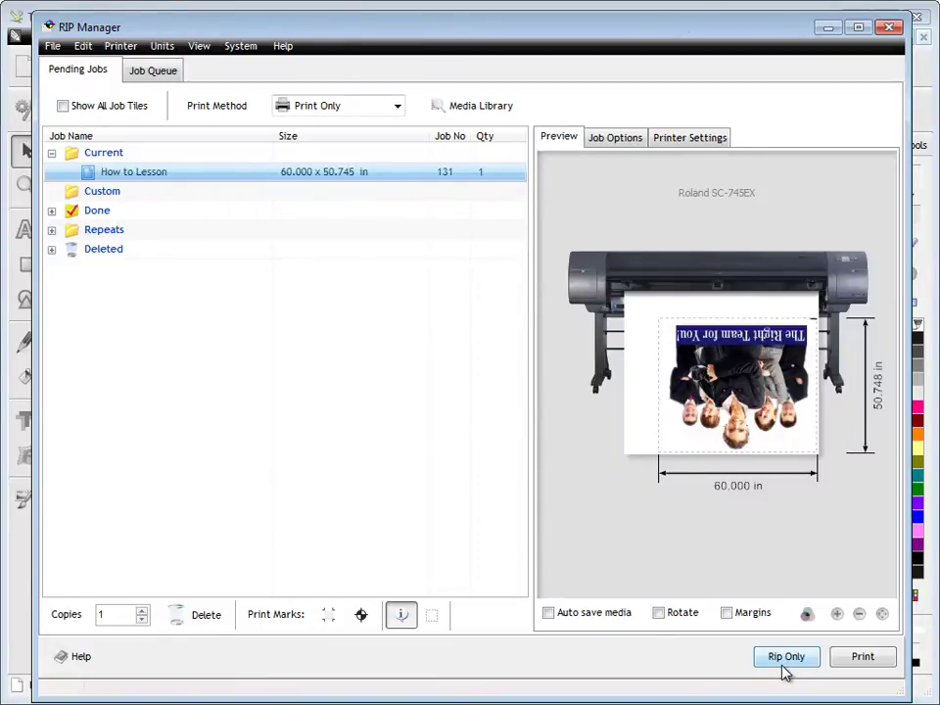
left_click(155, 72)
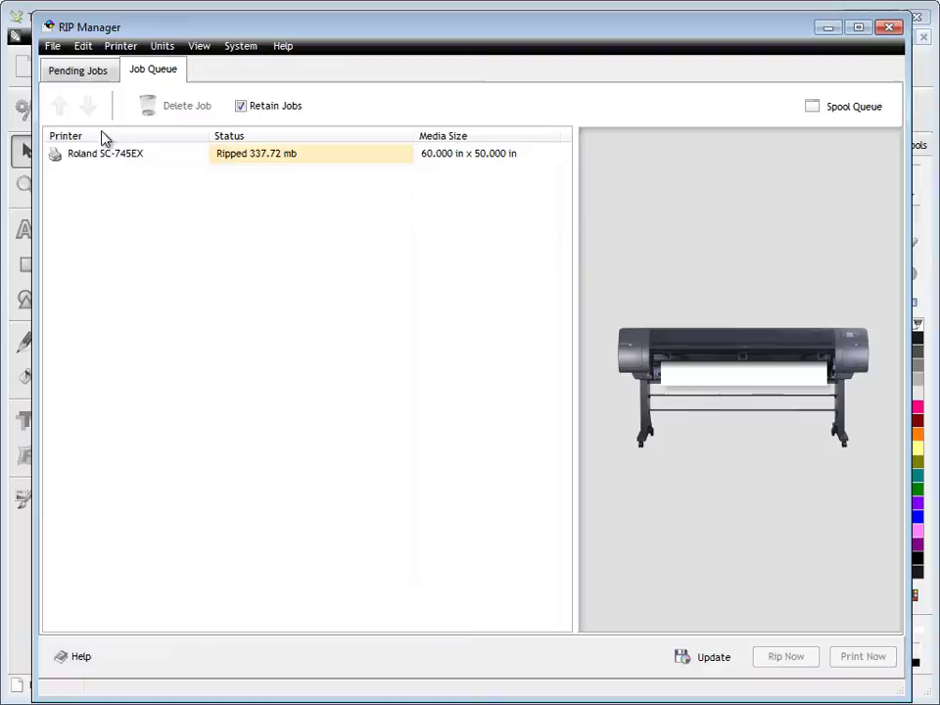
- Print the ripped How to Lesson job on the Roland SC-745EX, then delete it from the queue
left_click(264, 159)
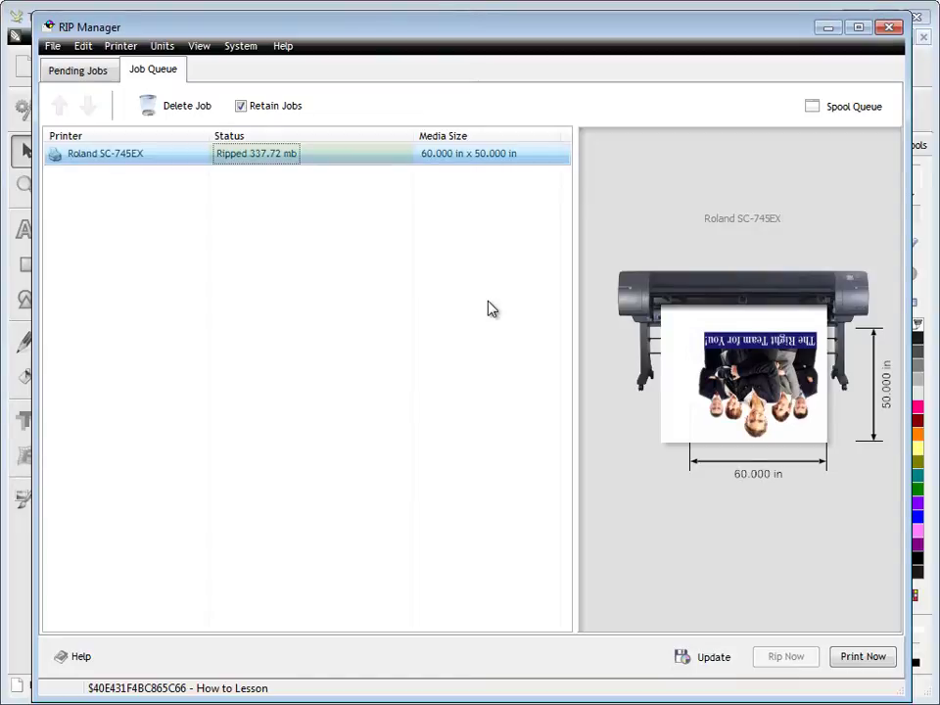
left_click(862, 670)
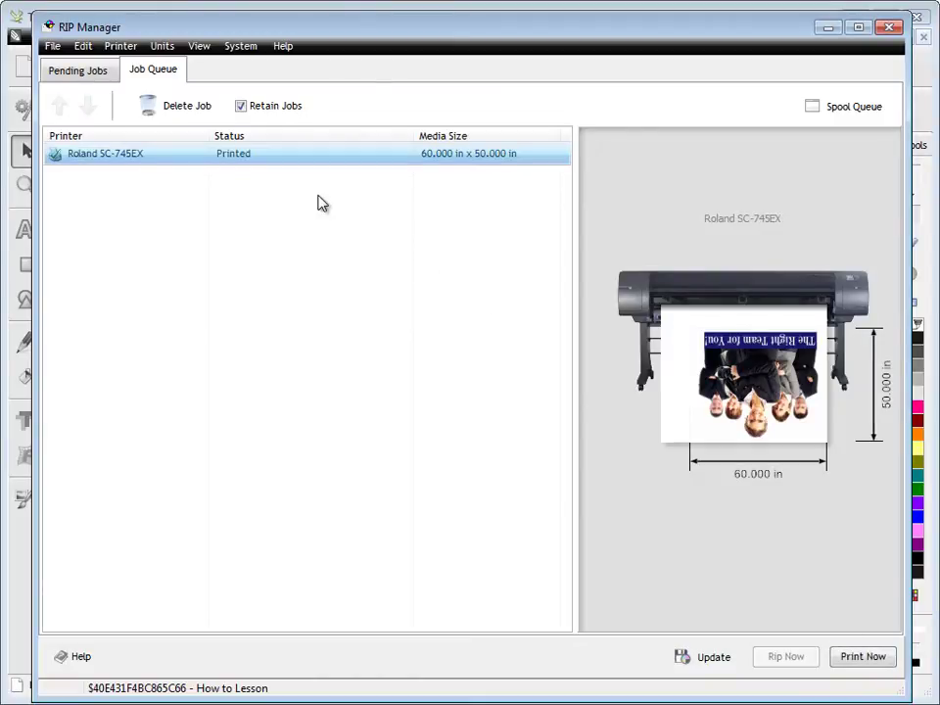
left_click(277, 112)
left_click(178, 107)
left_click(434, 390)
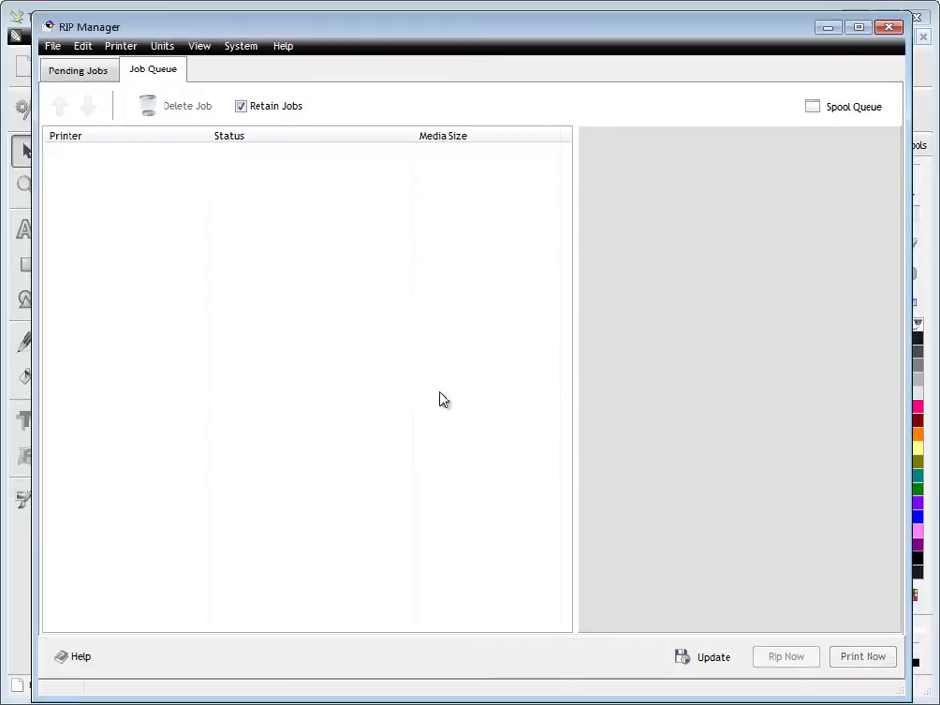
- Delete the old How to Lesson pending job and close RIP Manager
left_click(77, 70)
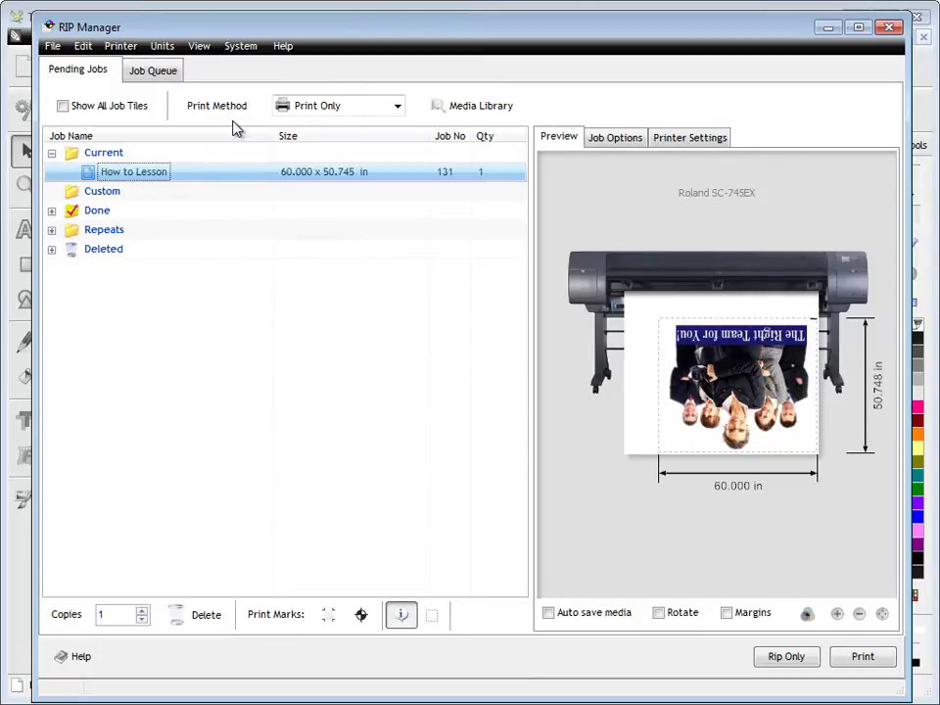
left_click(205, 611)
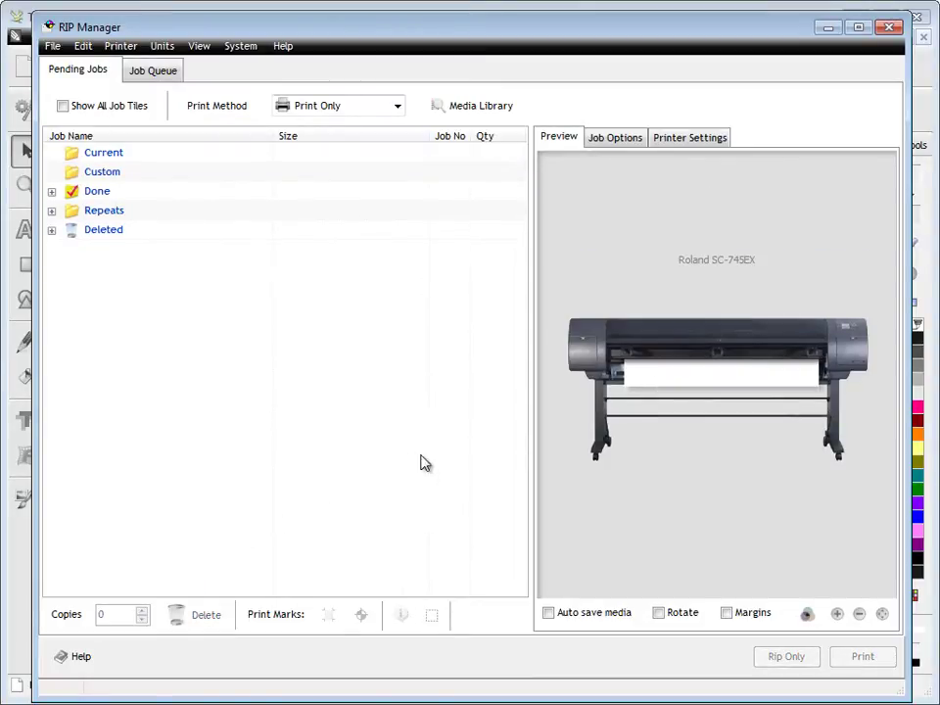
left_click(888, 27)
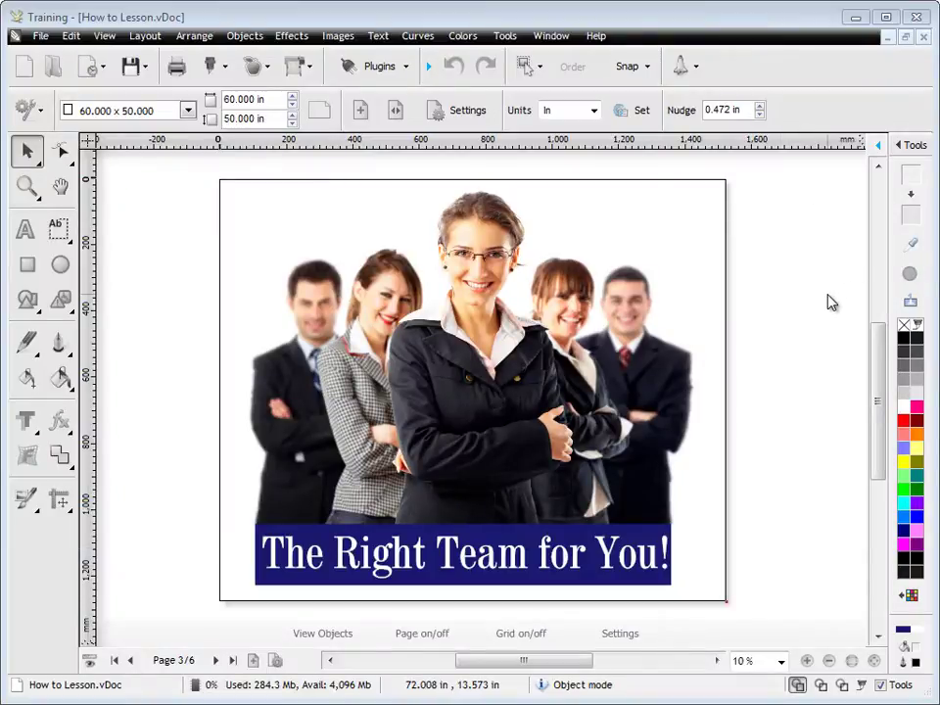
- Start a new RIP Print/Cut job with Use Spot Colors and Tile to Media enabled
left_click(314, 68)
left_click(273, 98)
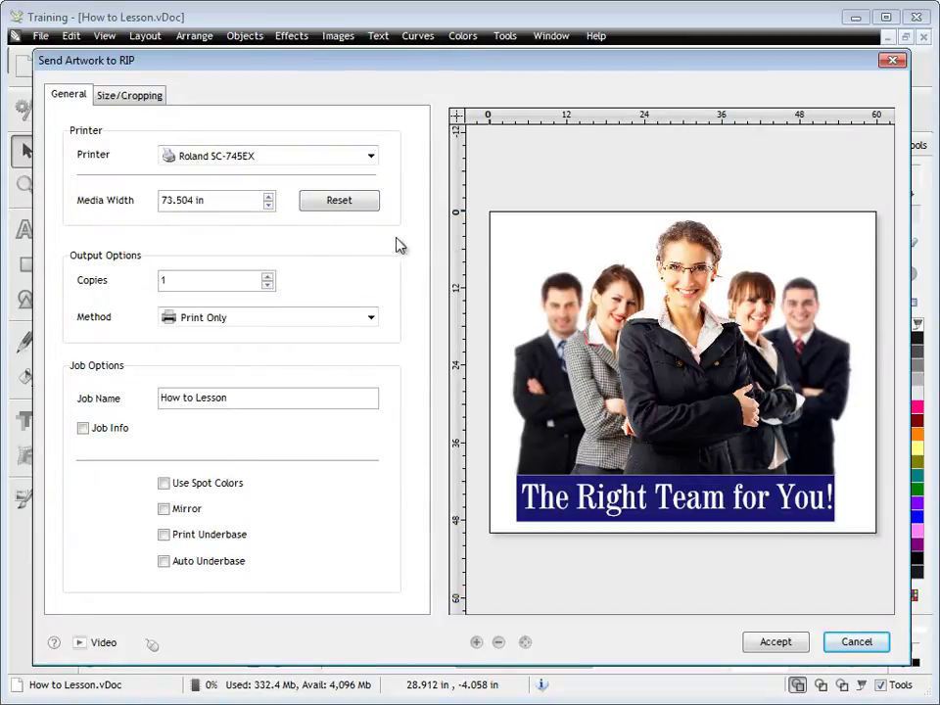
left_click(233, 487)
left_click(144, 100)
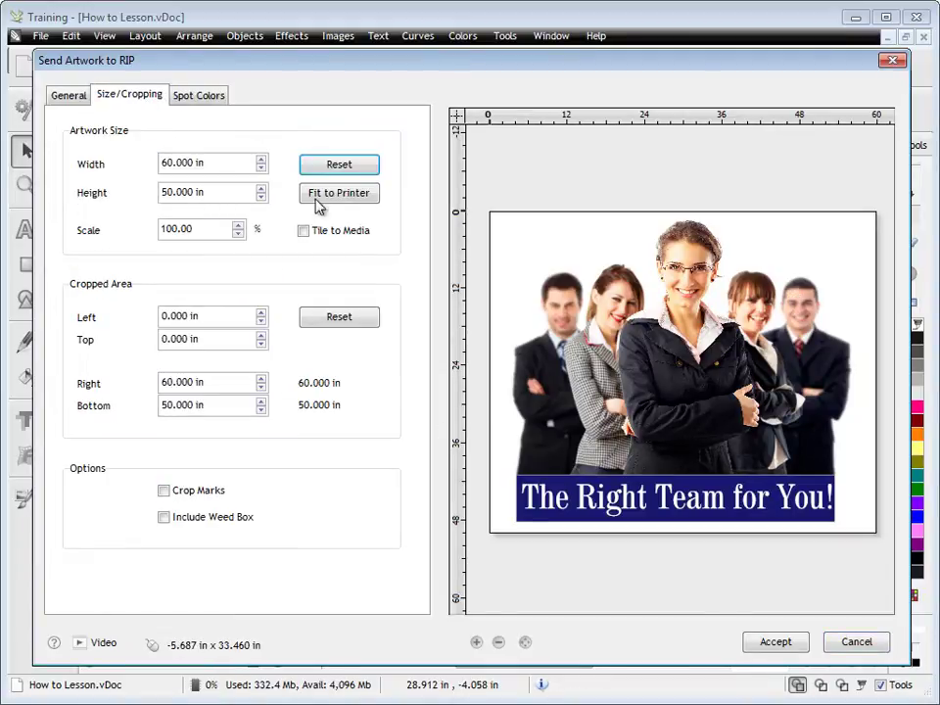
left_click(304, 231)
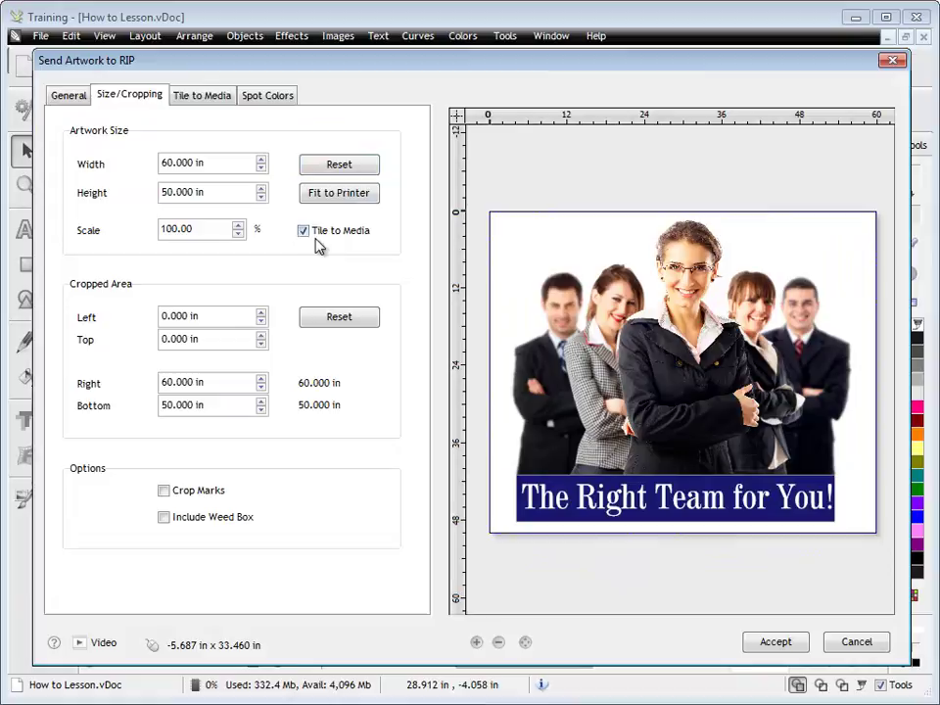
- Set the tiles to 30-inch width with 1-inch overlap and number each tile
left_click(208, 98)
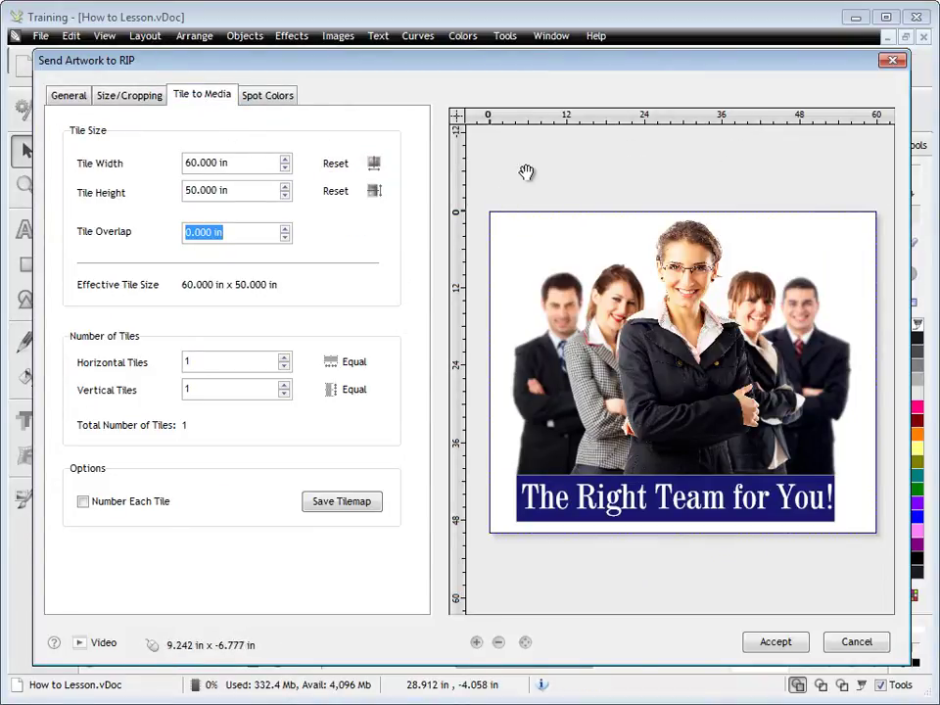
left_click(261, 163)
type("30")
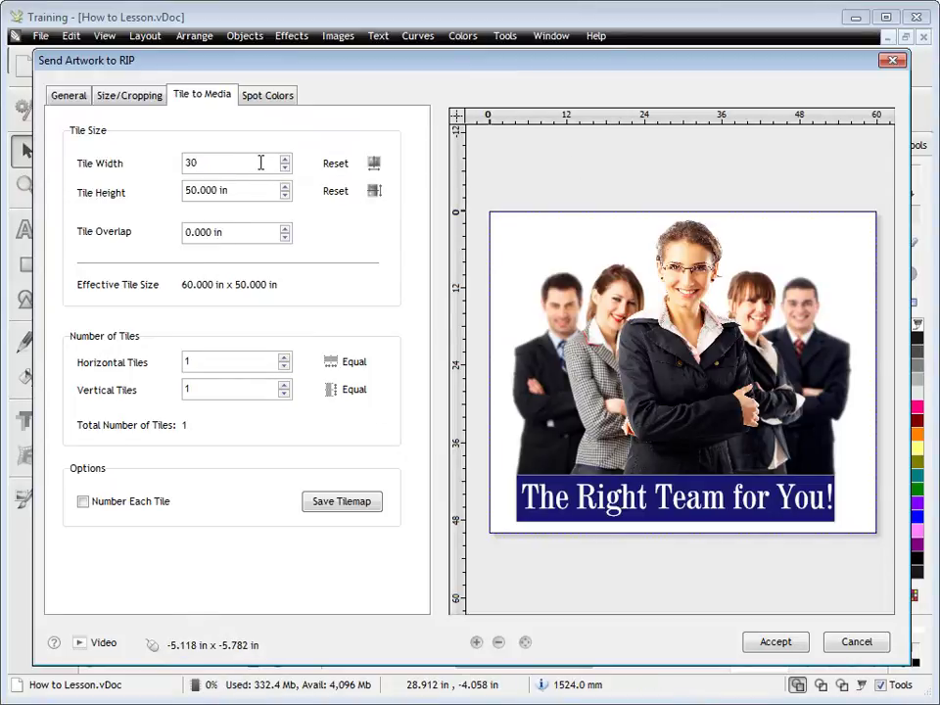
key("Tab")
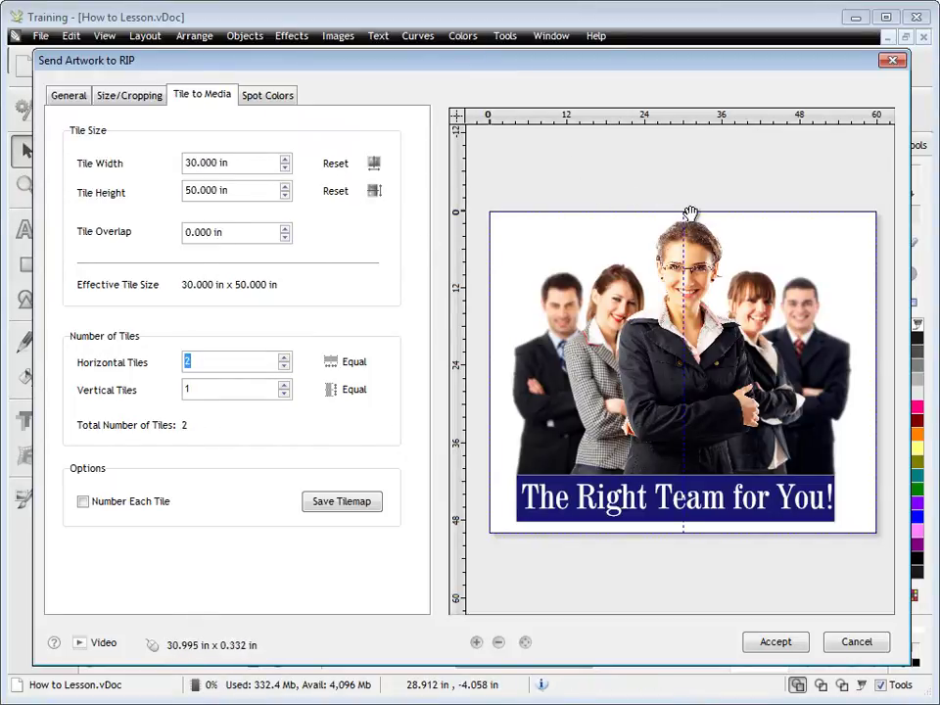
left_click(284, 229)
left_click(284, 229)
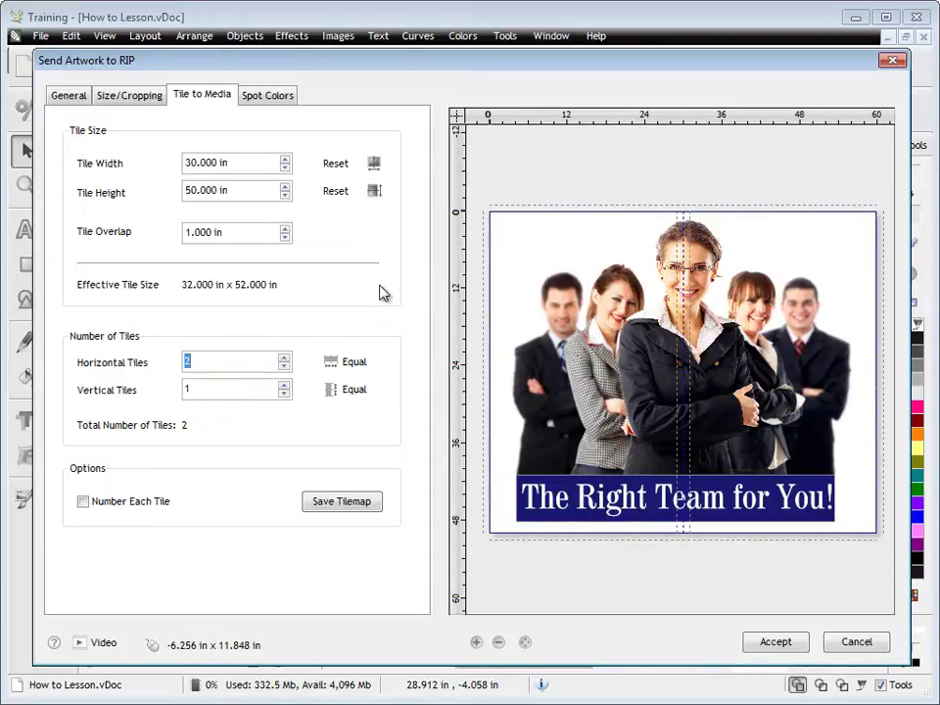
left_click(157, 503)
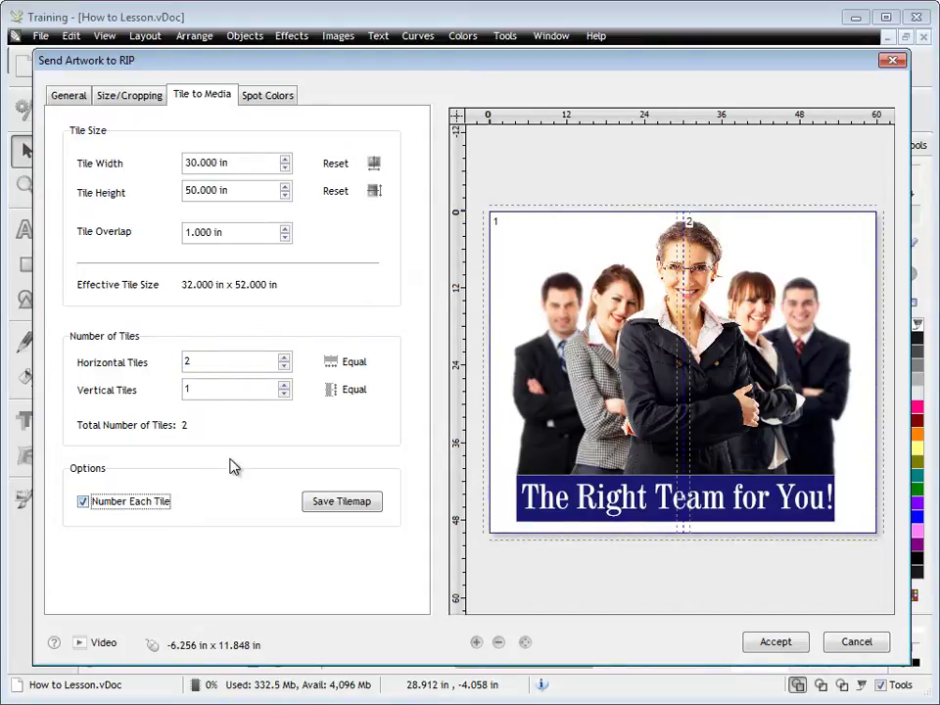
- Copy the tilemap to the clipboard and close Paint showing the pasted tilemap
left_click(361, 510)
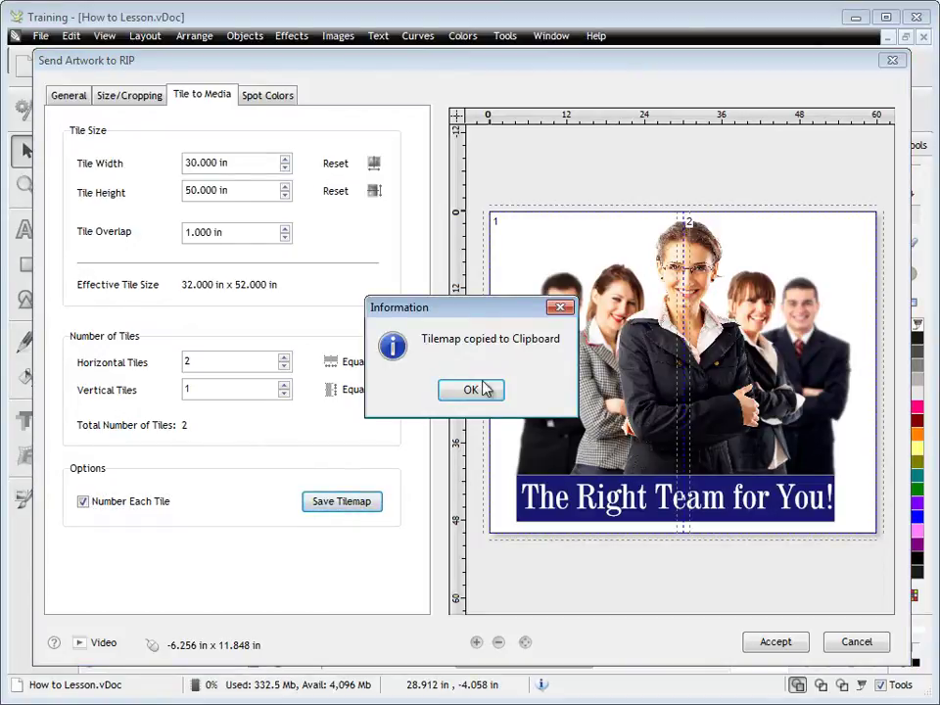
left_click(482, 390)
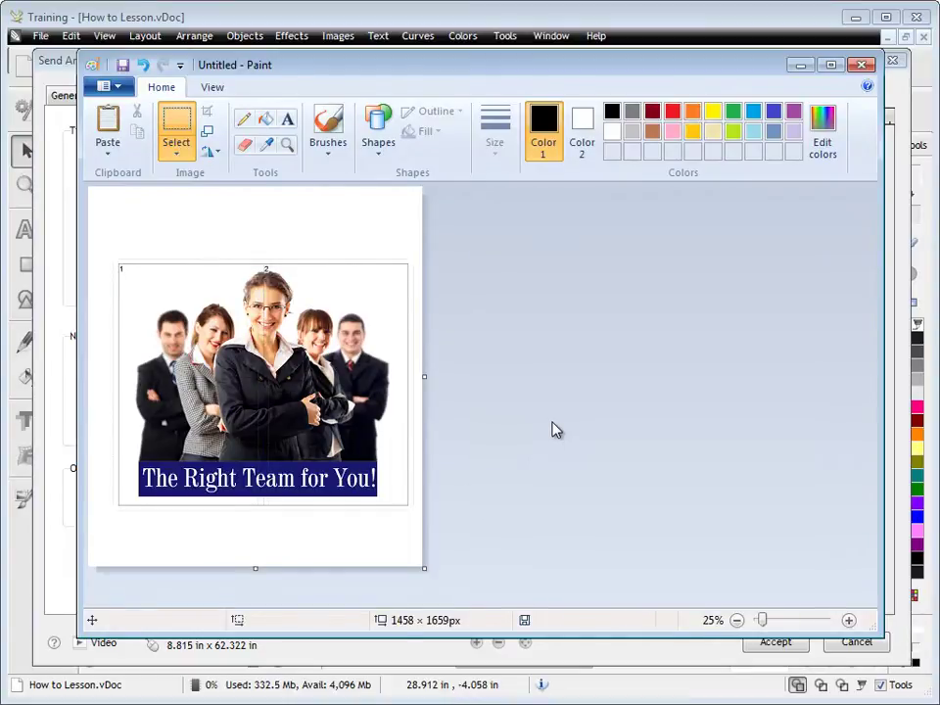
left_click(799, 66)
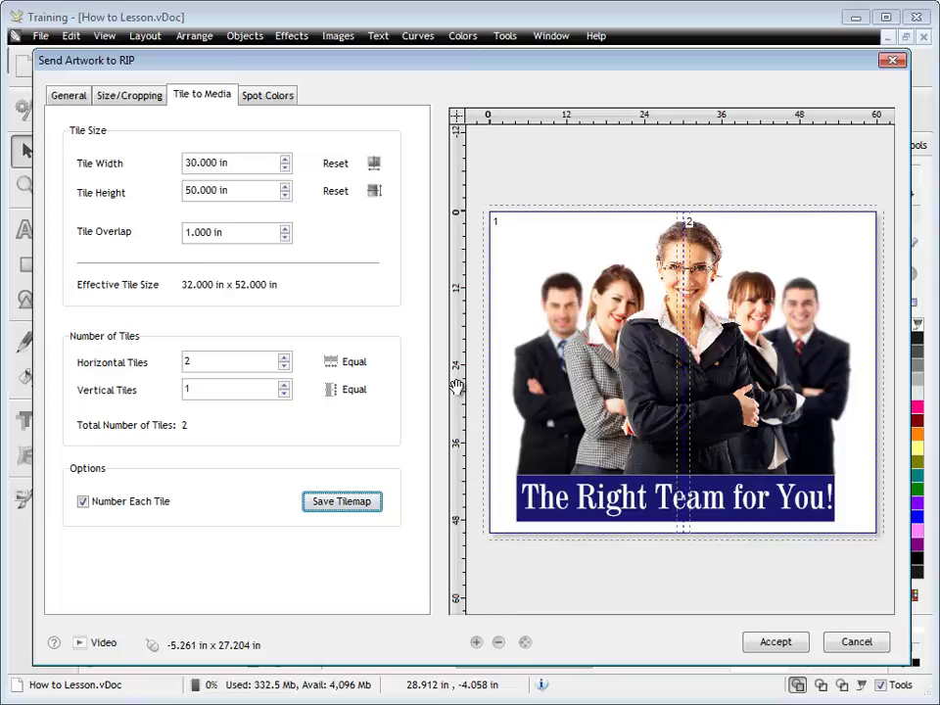
- Check the spot colours and tiling settings, then send the tiled poster to RIP Manager as two jobs
left_click(252, 94)
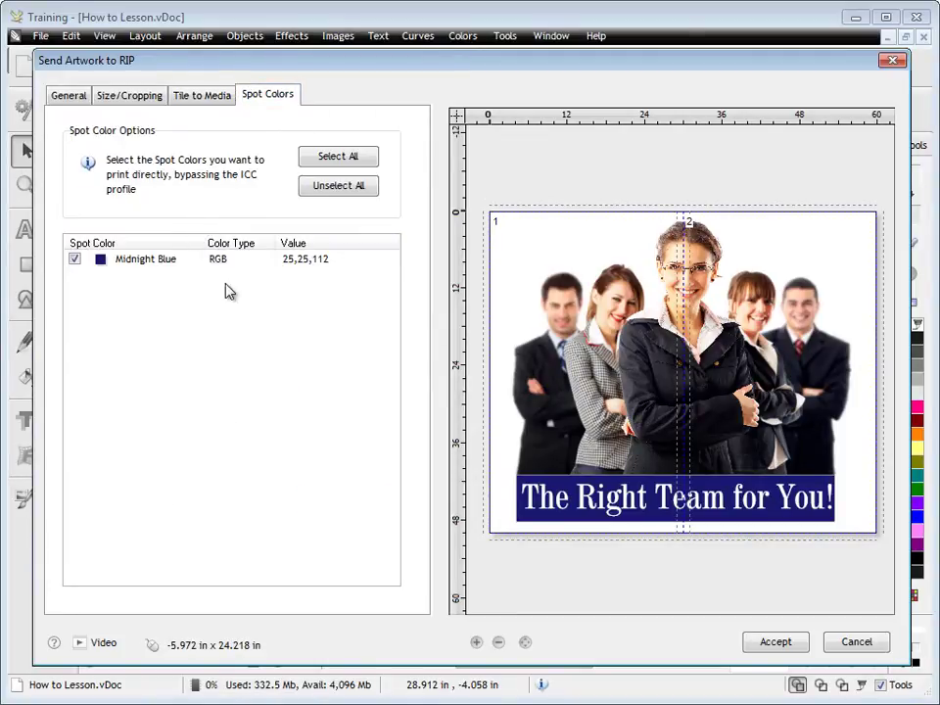
left_click(204, 93)
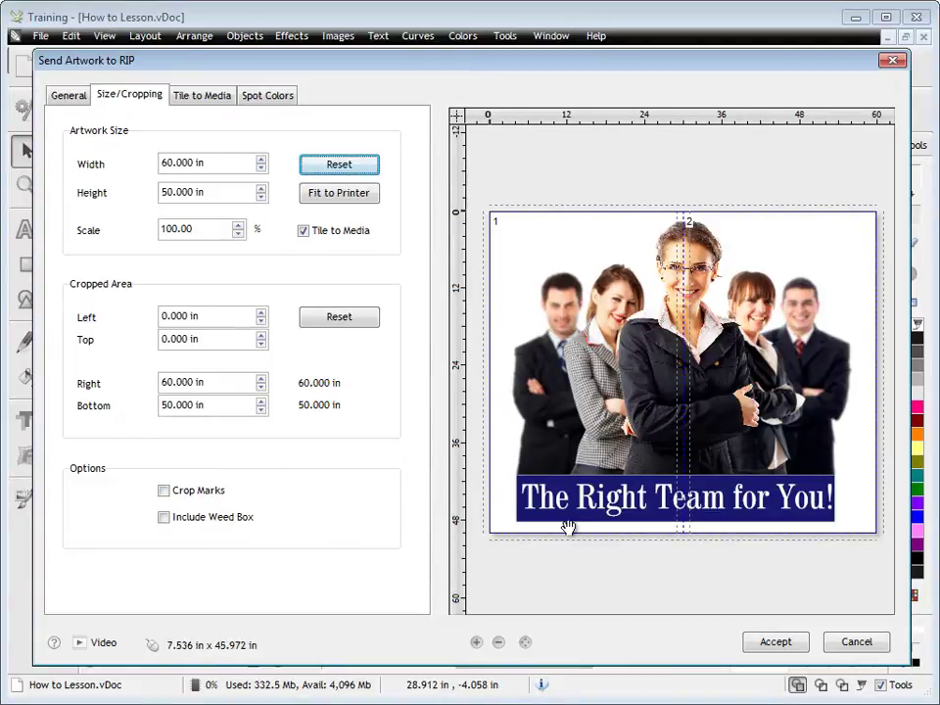
left_click(776, 642)
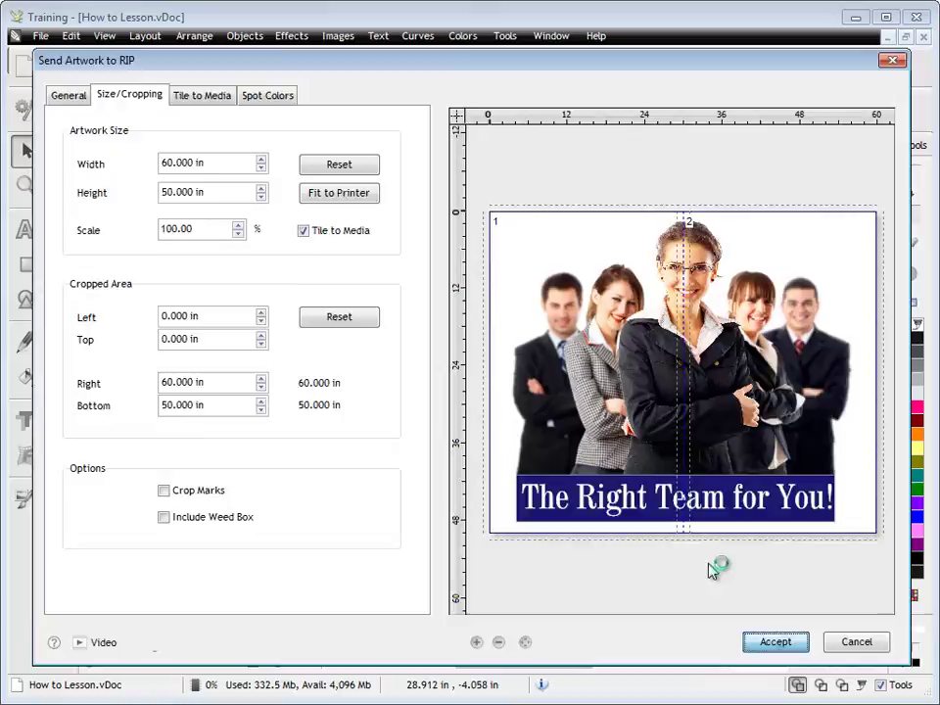
- Set the media width to 48 in for tile job 1/2, then preview tile 2/2
left_click(189, 175)
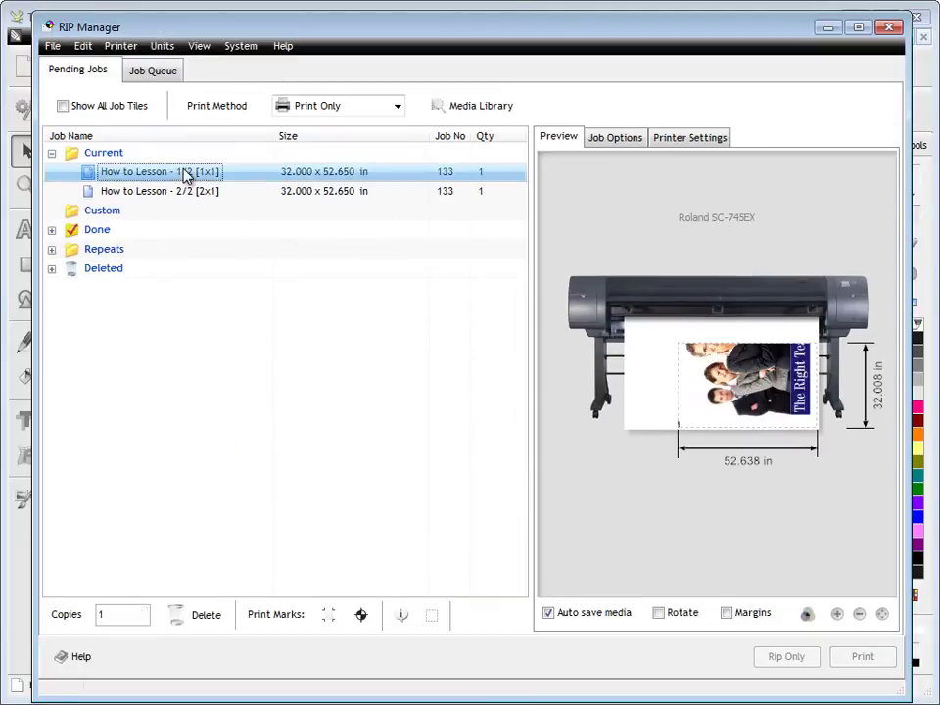
left_click(686, 143)
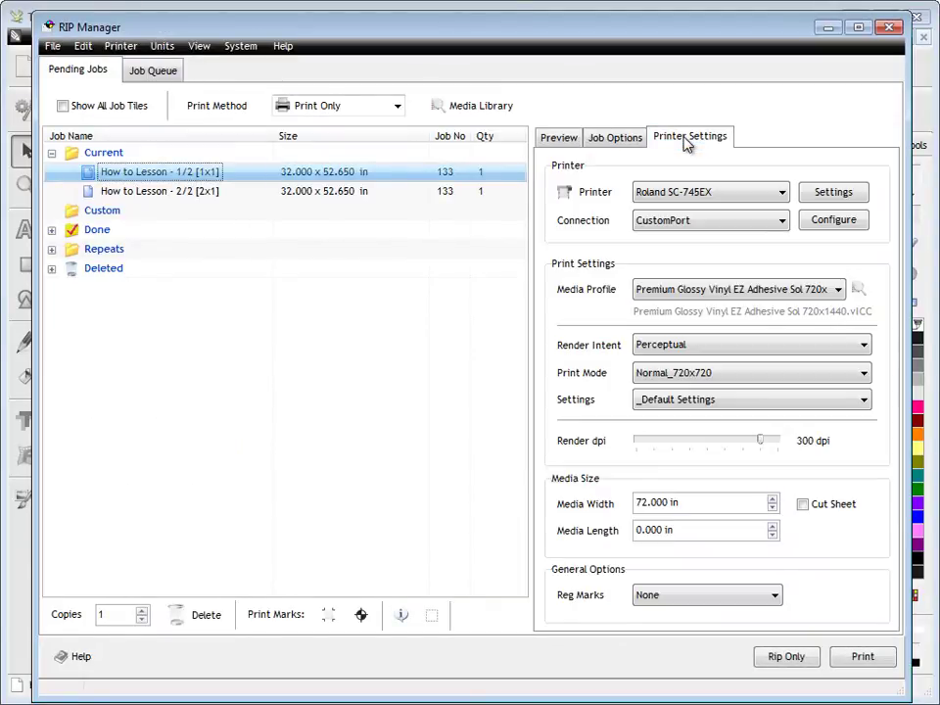
double_click(657, 500)
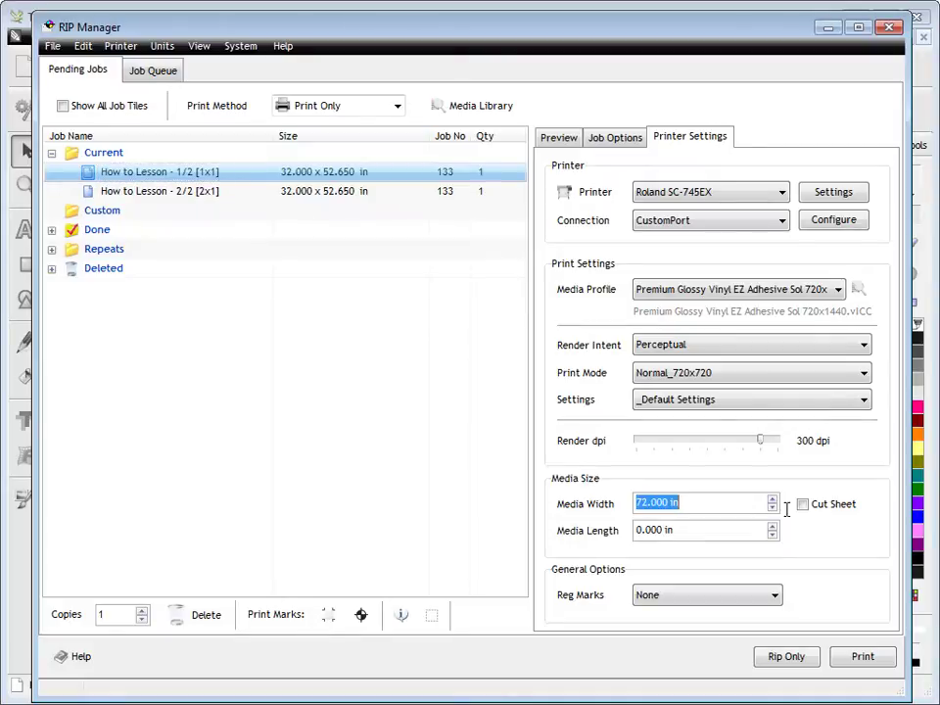
type("48")
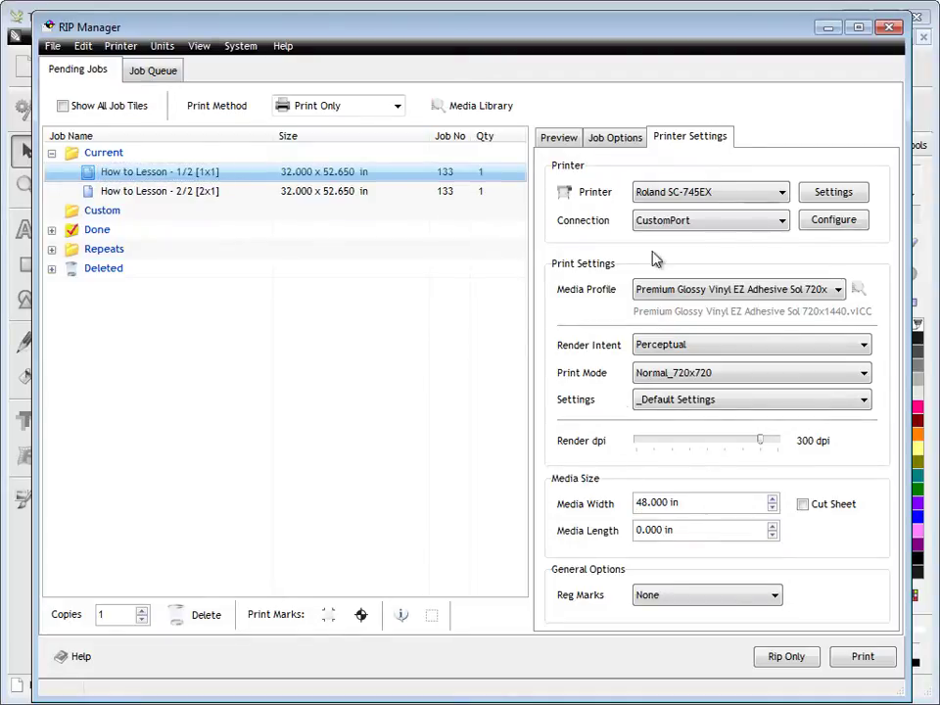
left_click(611, 136)
left_click(566, 140)
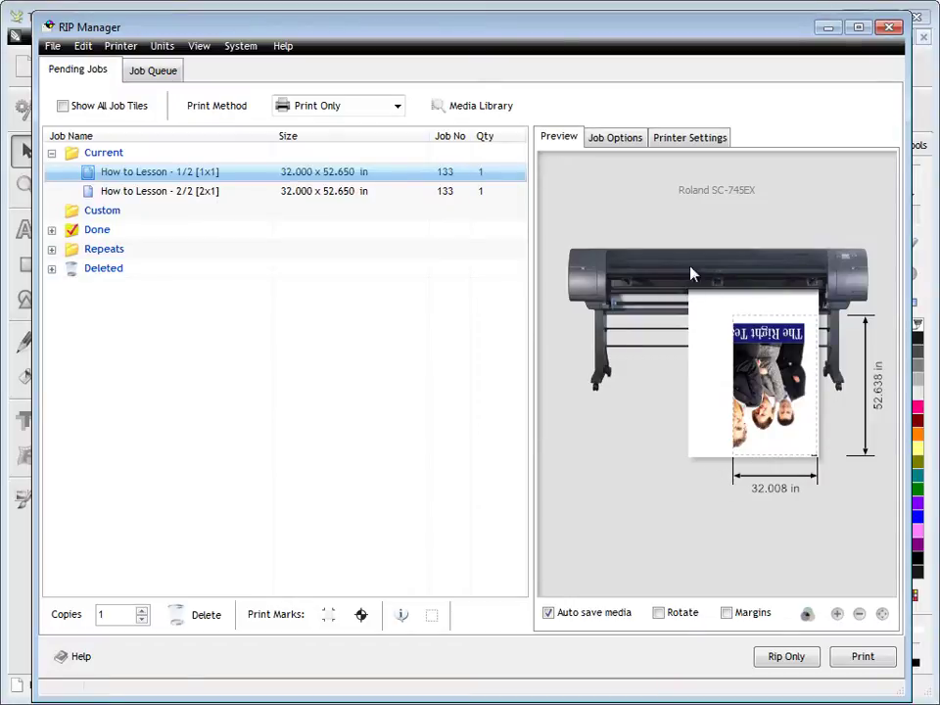
left_click(235, 193)
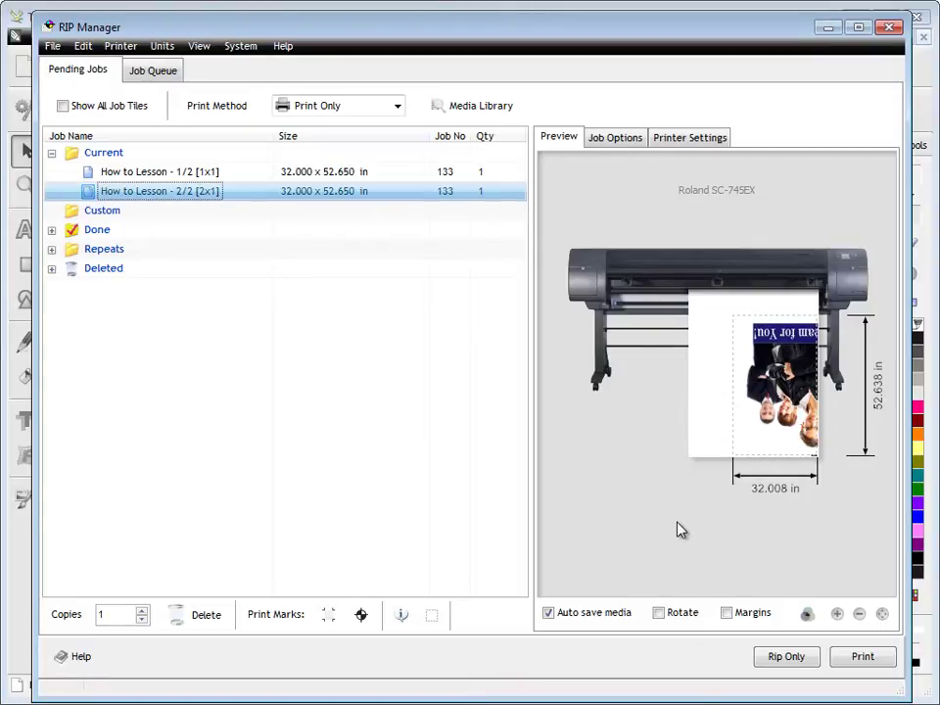
- Try rotation and margins on tile 2/2, leaving it unrotated without print margins
left_click(659, 612)
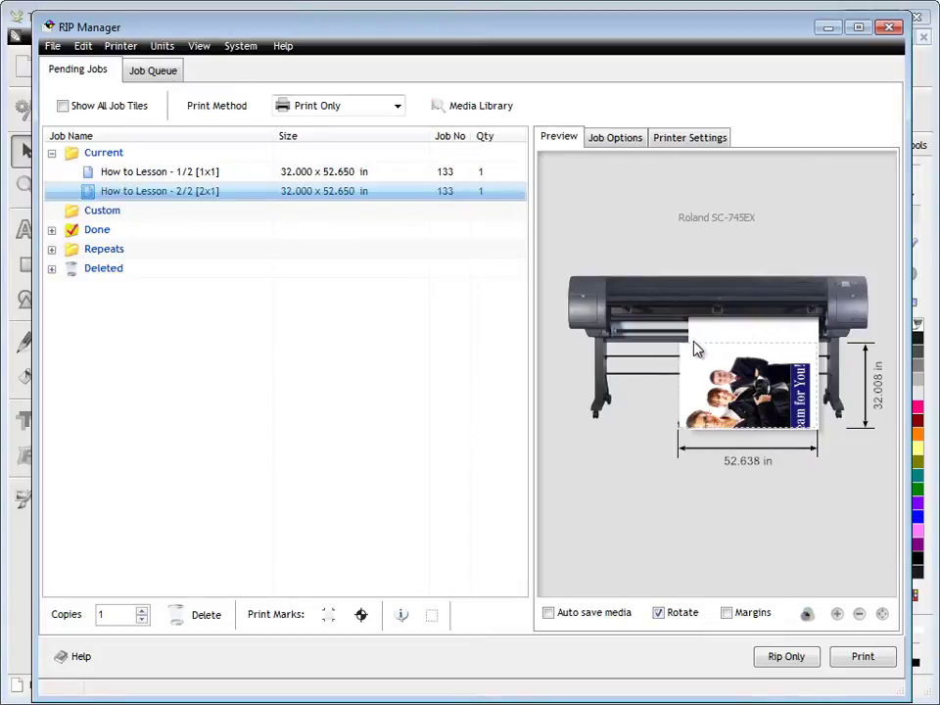
left_click(661, 613)
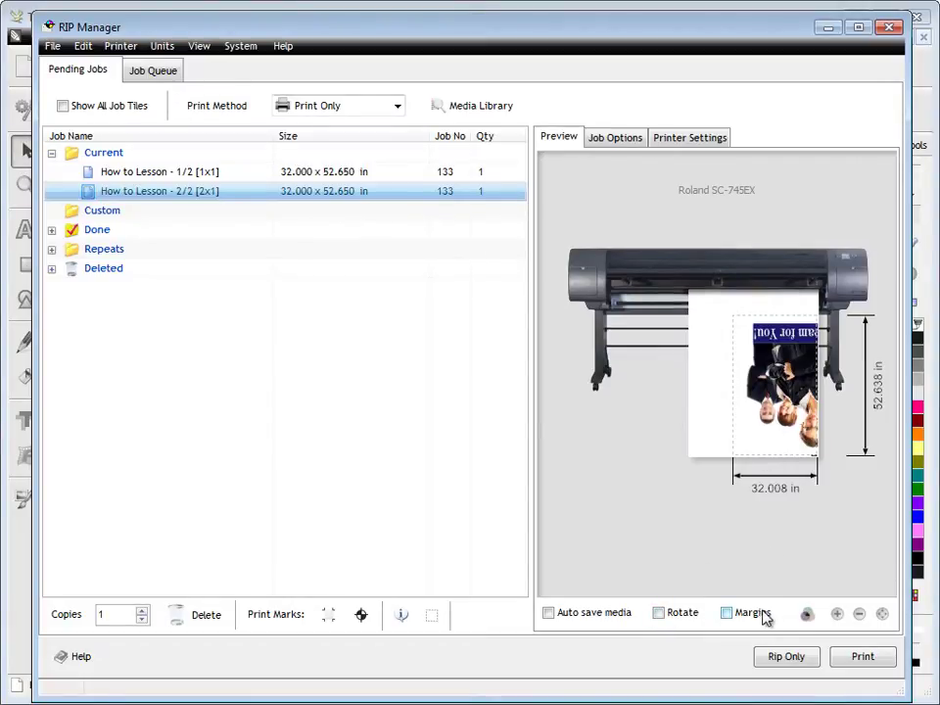
left_click(755, 615)
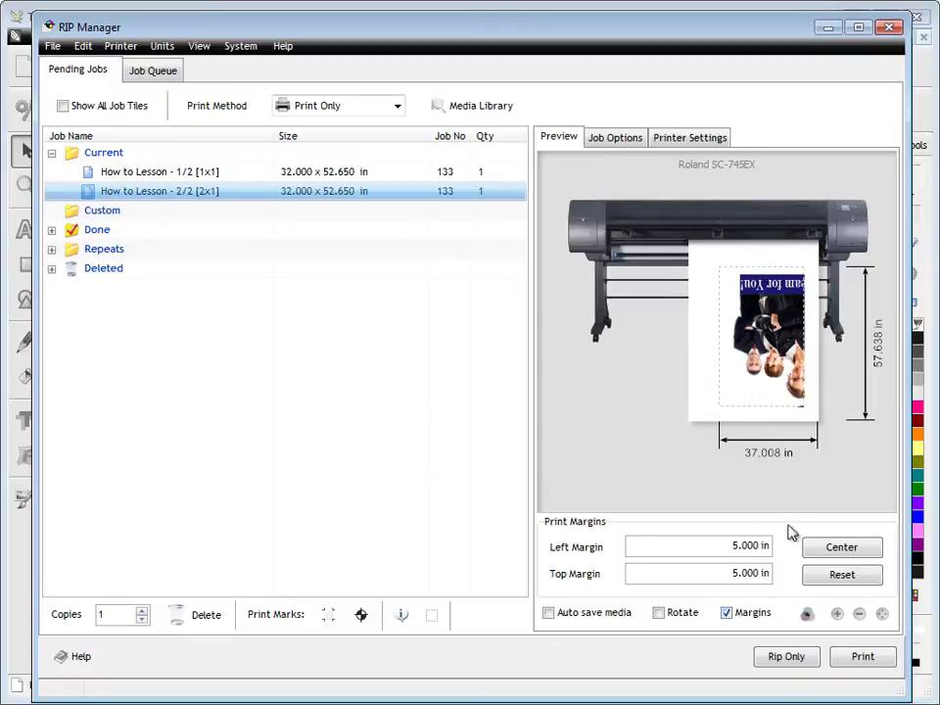
left_click(728, 614)
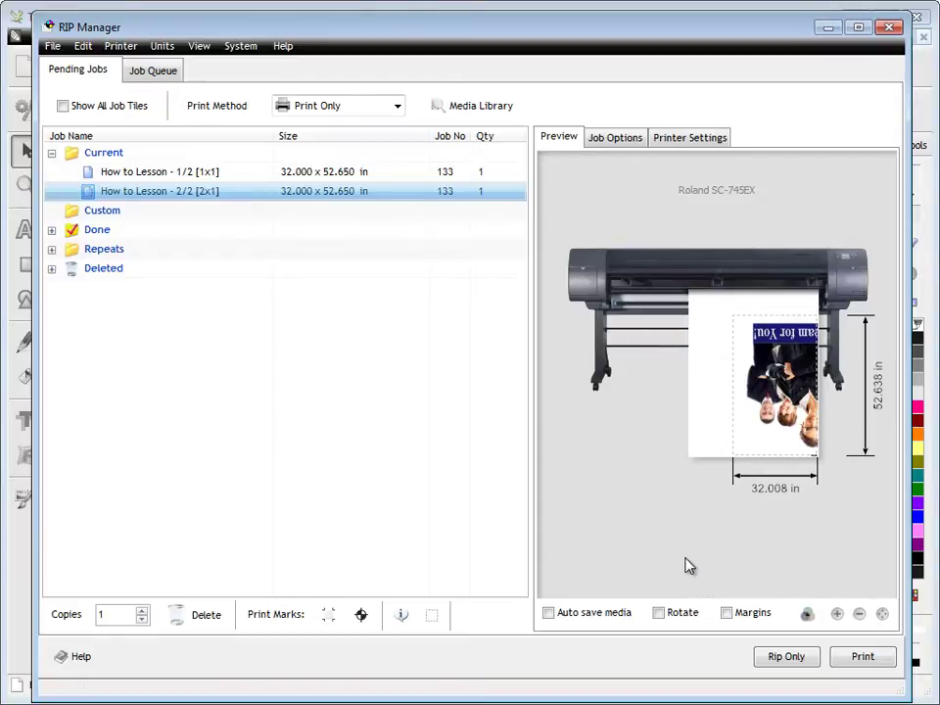
- Add crop marks and job info to tile 2/2, then open Image Correction for its image
left_click(338, 608)
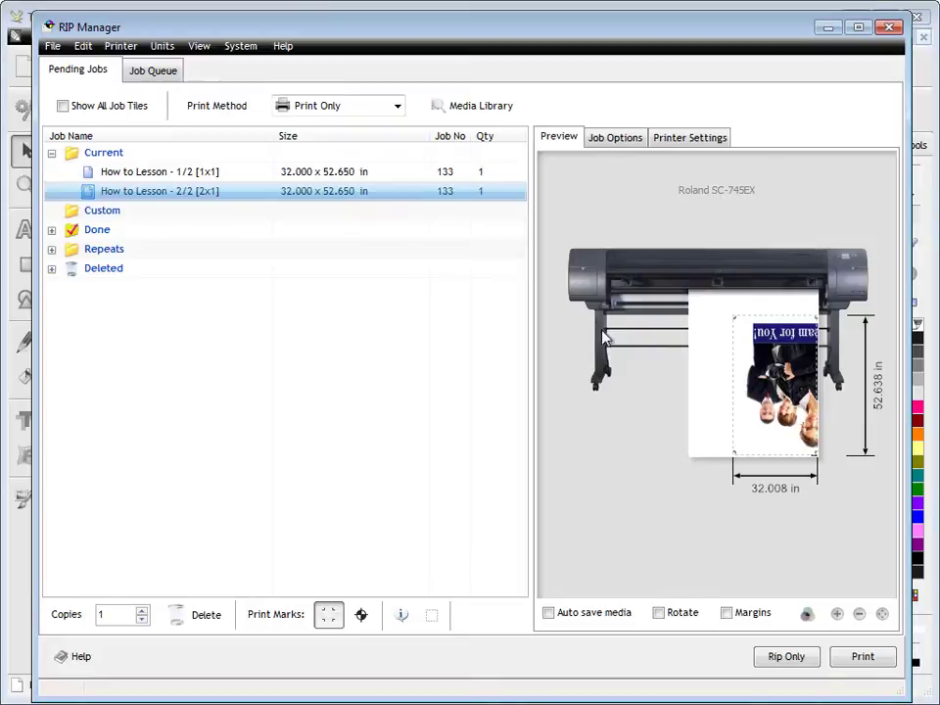
left_click(615, 138)
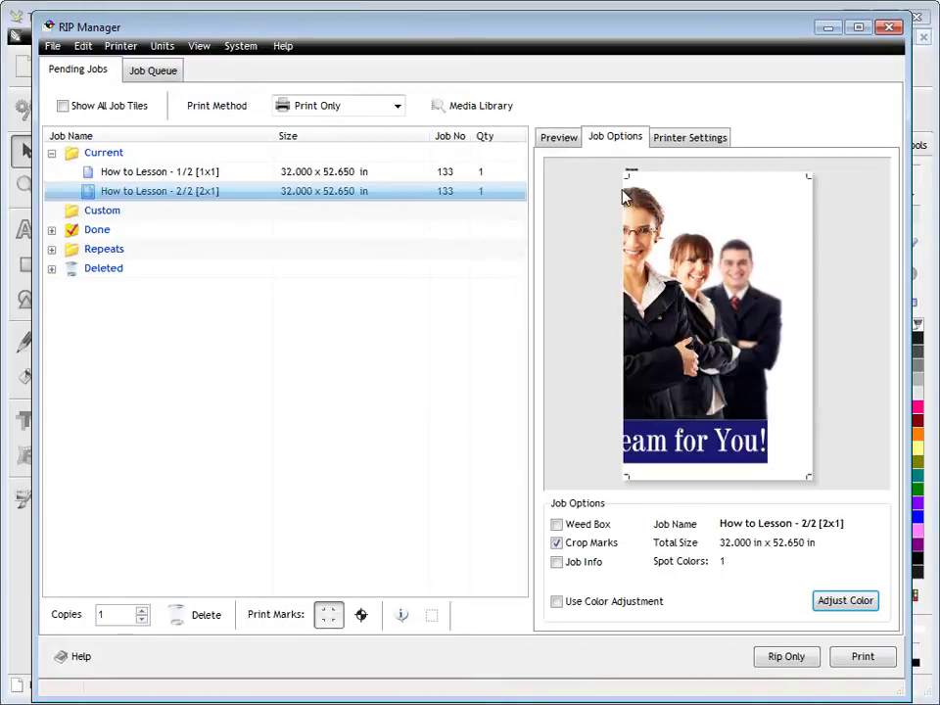
left_click(579, 564)
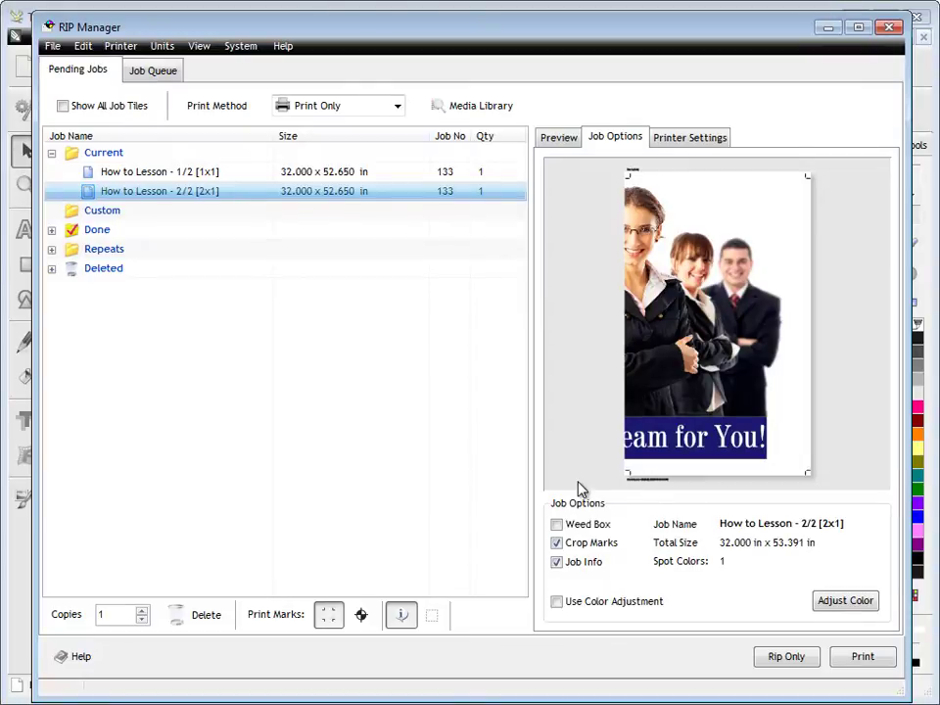
left_click(841, 601)
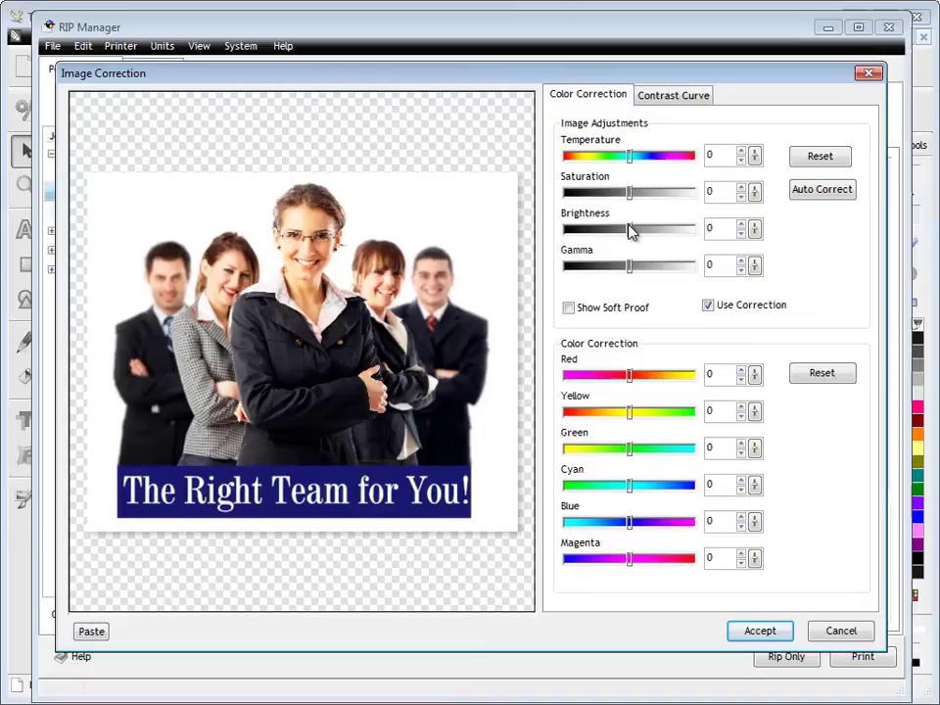
- After trial saturation and gamma tweaks, reset and auto-correct the image (brightness 10, gamma -10), then accept
left_click_drag(632, 195, 618, 195)
mouse_move(630, 266)
left_mouse_down()
mouse_move(642, 273)
mouse_move(621, 270)
mouse_move(643, 271)
left_mouse_up()
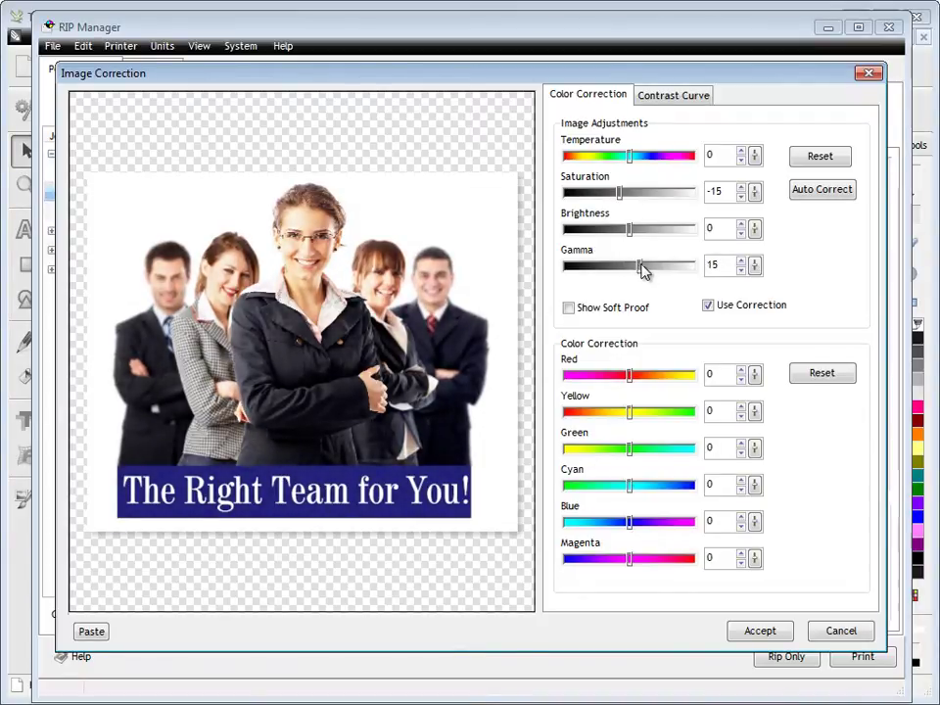
left_click(819, 155)
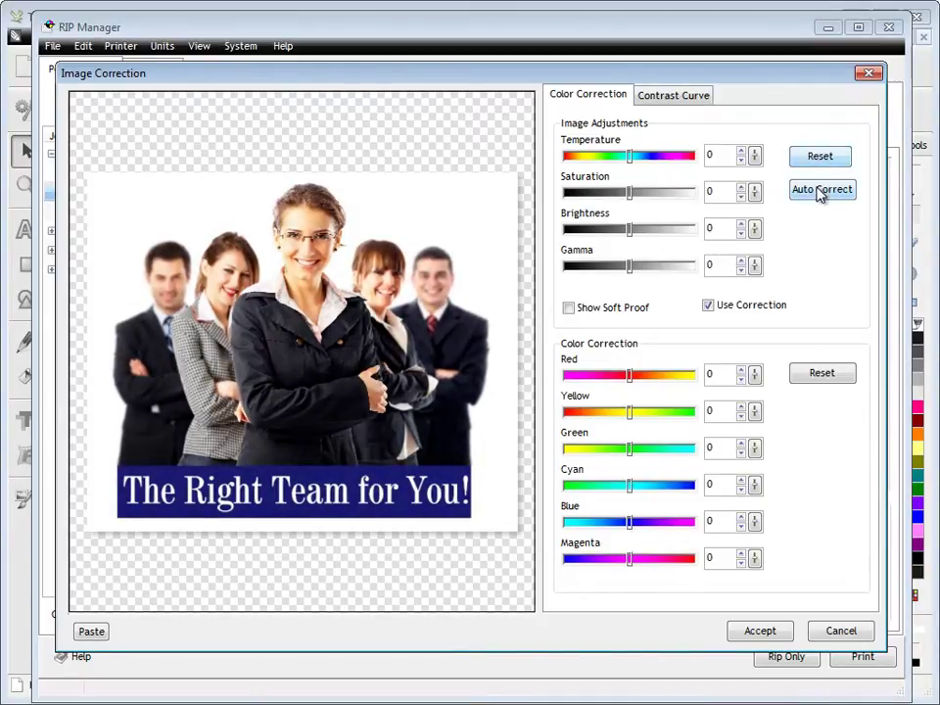
left_click(823, 192)
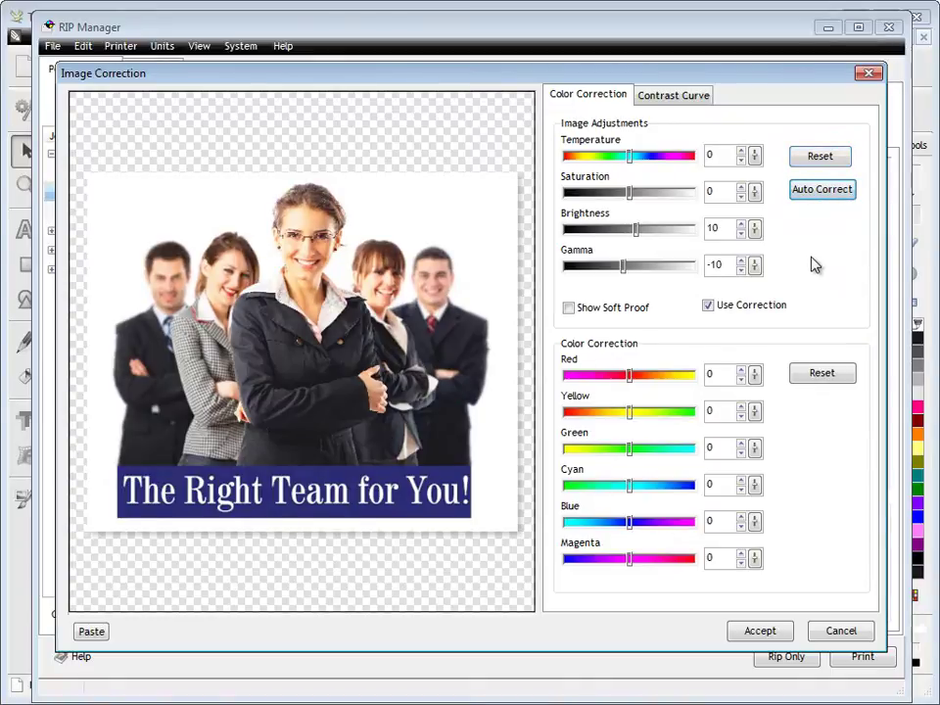
left_click(692, 96)
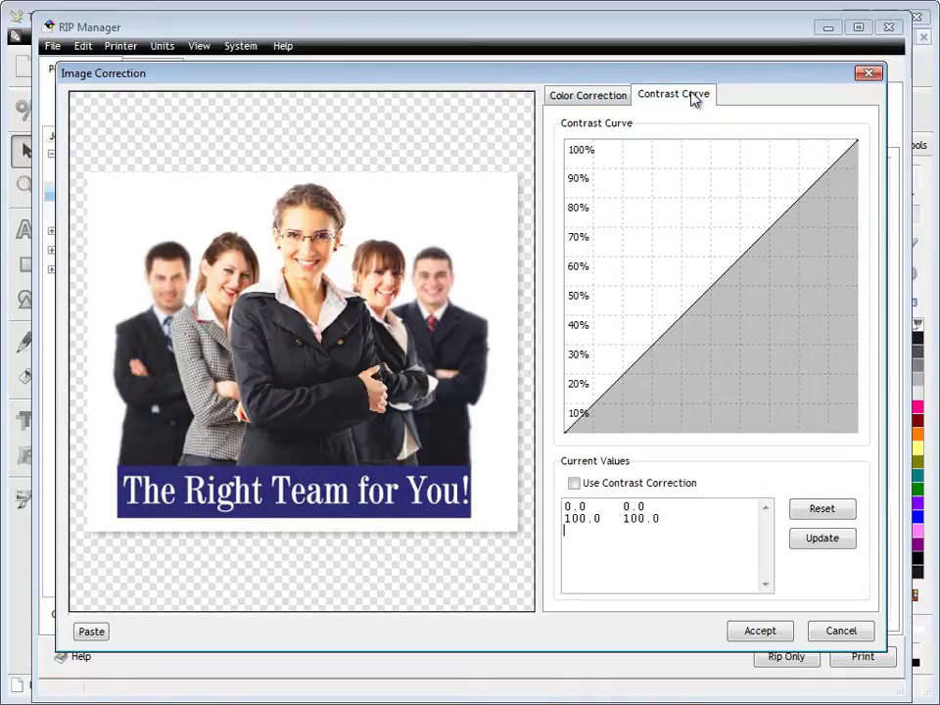
left_click(598, 97)
left_click(753, 630)
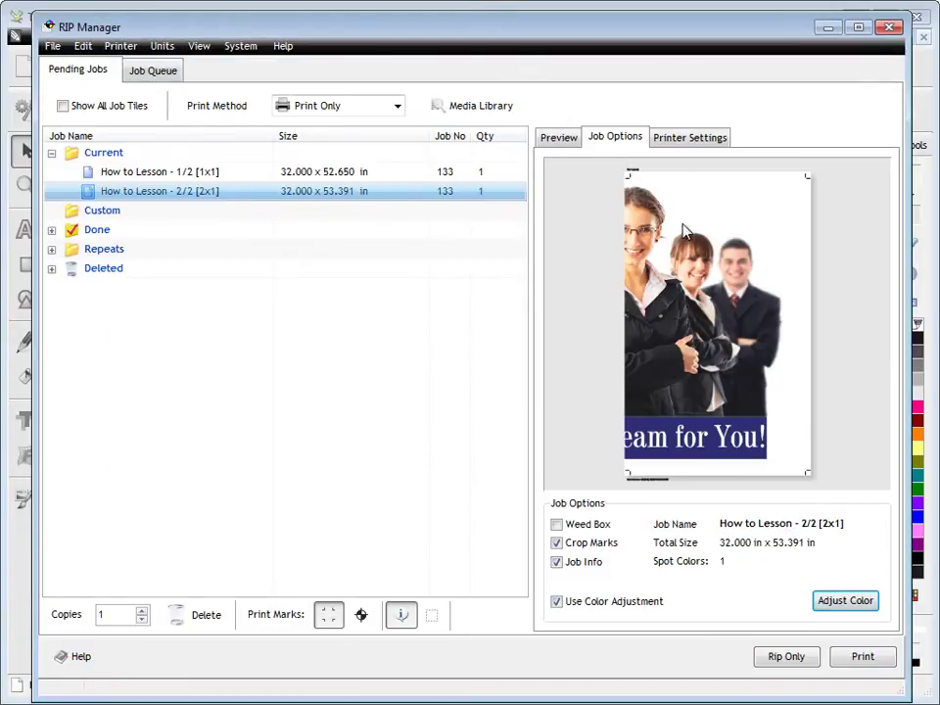
- Review tile 2/2's printer settings and preview, then queue it with Rip Only
left_click(694, 143)
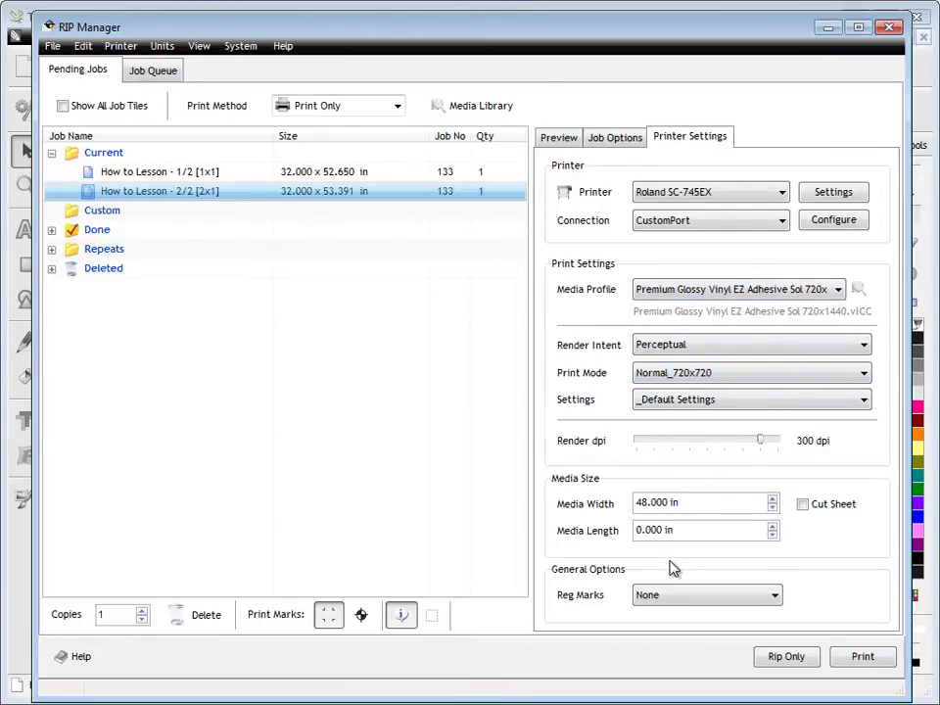
left_click(560, 140)
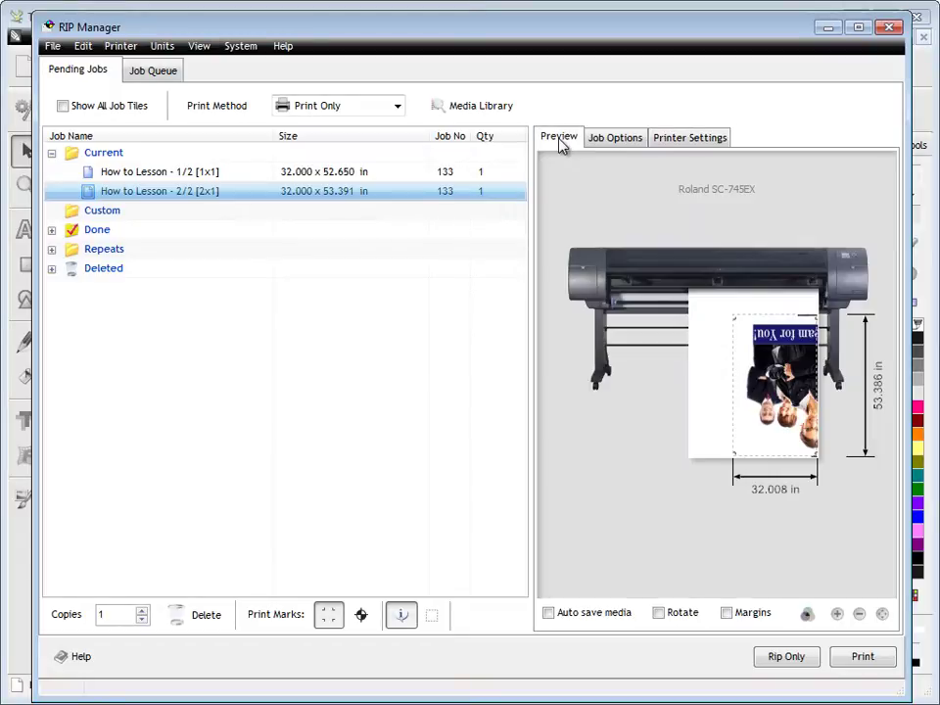
left_click(789, 658)
left_click(170, 76)
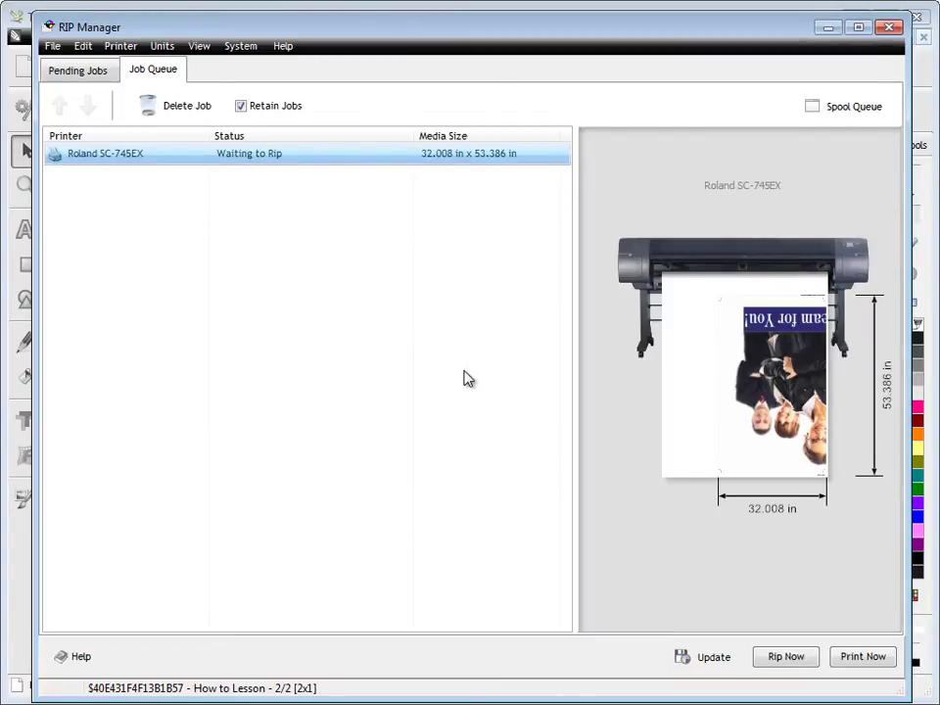
- Queue tile 1/2 from Pending Jobs with Rip Only, then preview both queued jobs
left_click(96, 71)
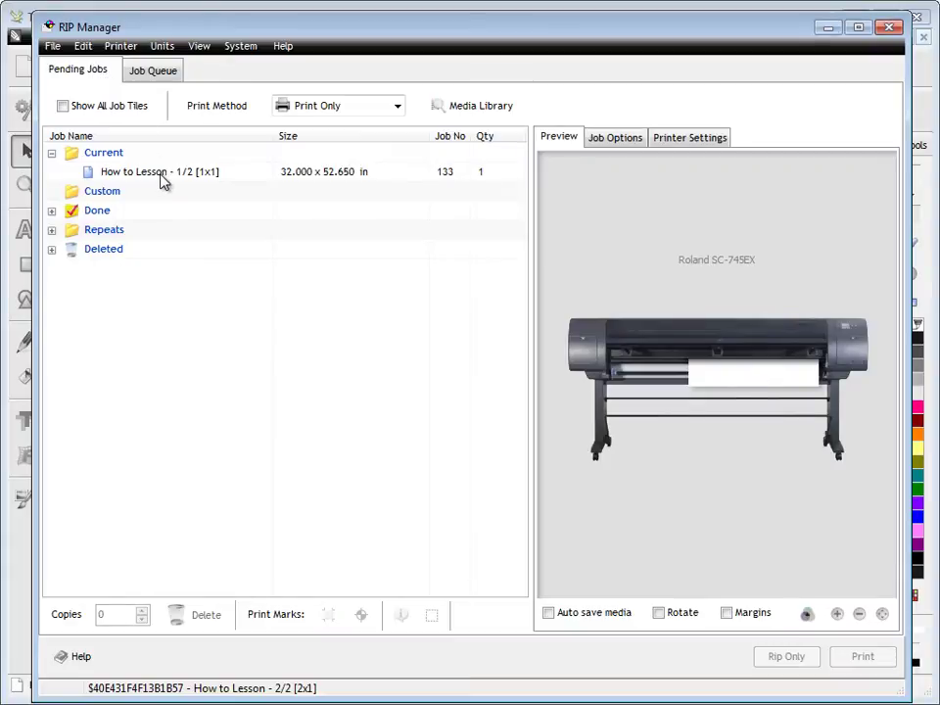
left_click(164, 174)
left_click(782, 657)
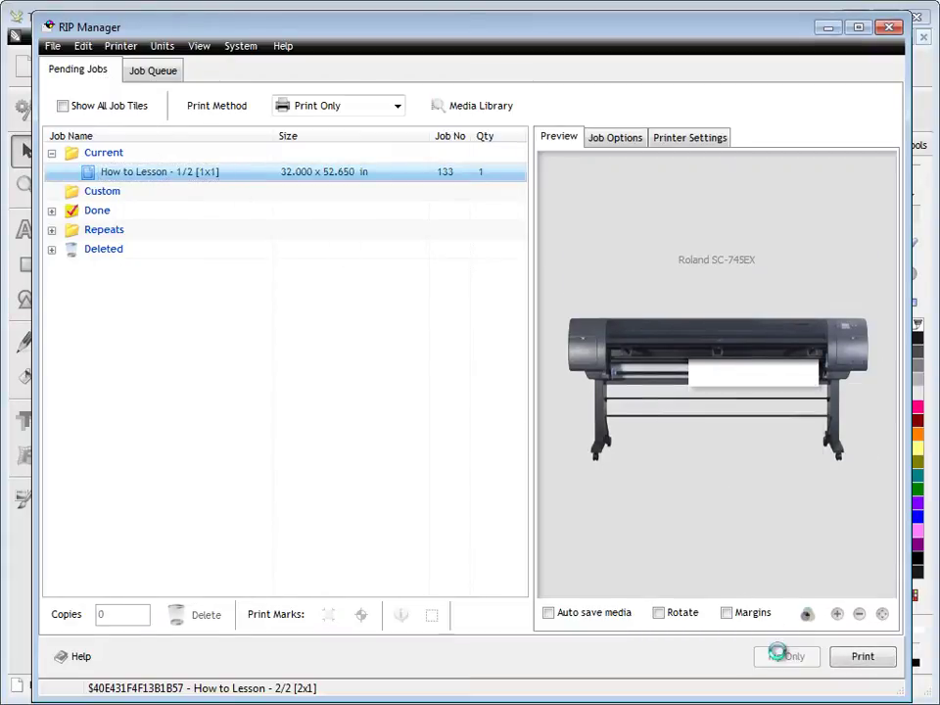
left_click(134, 64)
left_click(164, 176)
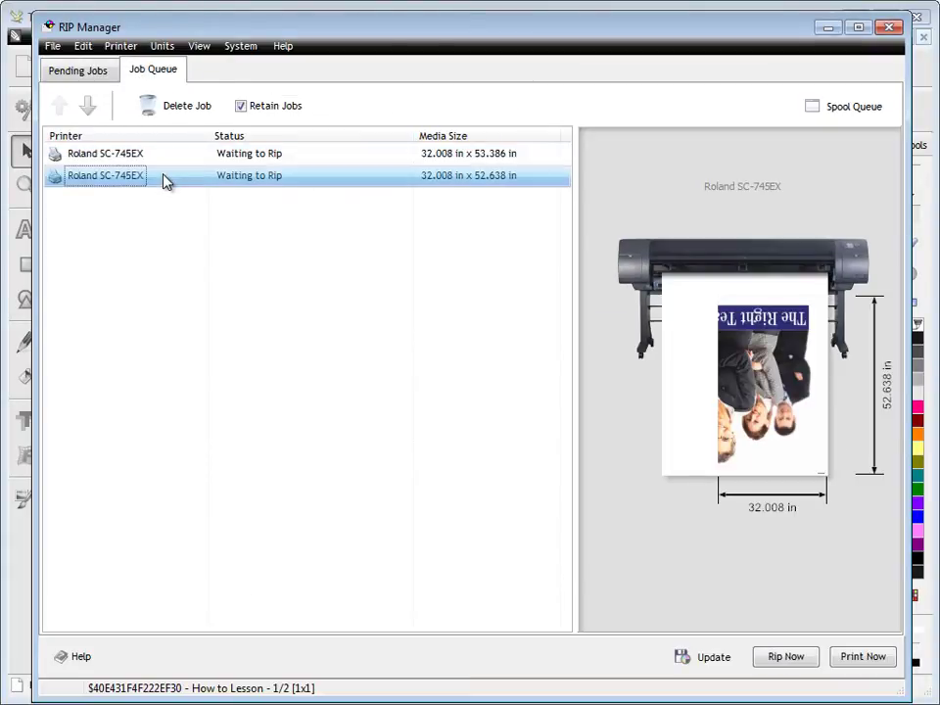
left_click(163, 155)
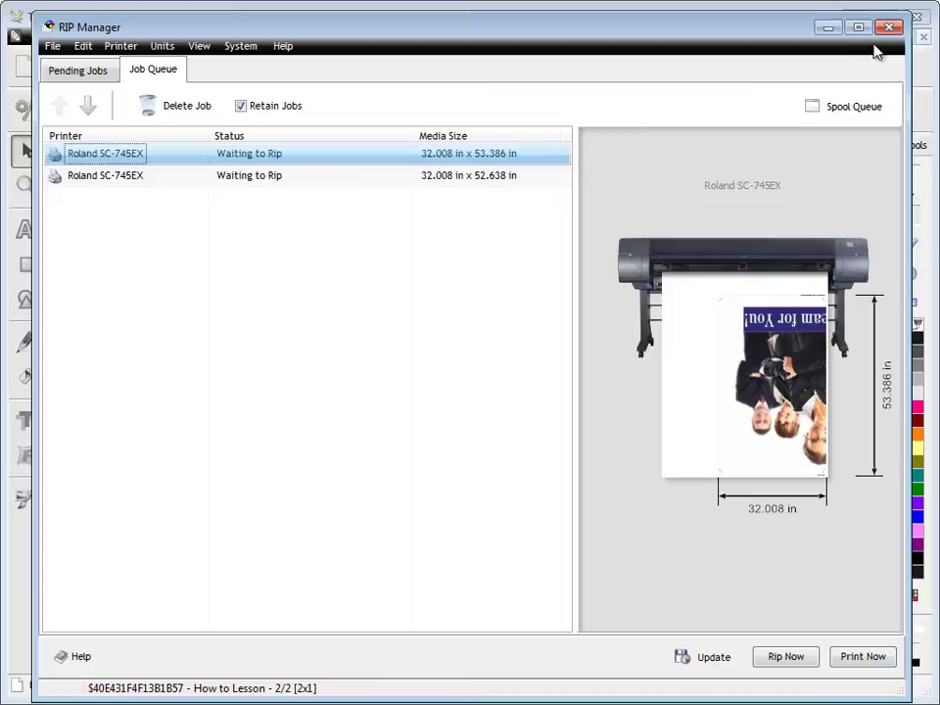
- Close RIP Manager and send page 2's fruit artwork via RIP Print/Cut to the Roland VS-640 as Print & Cut
left_click(828, 28)
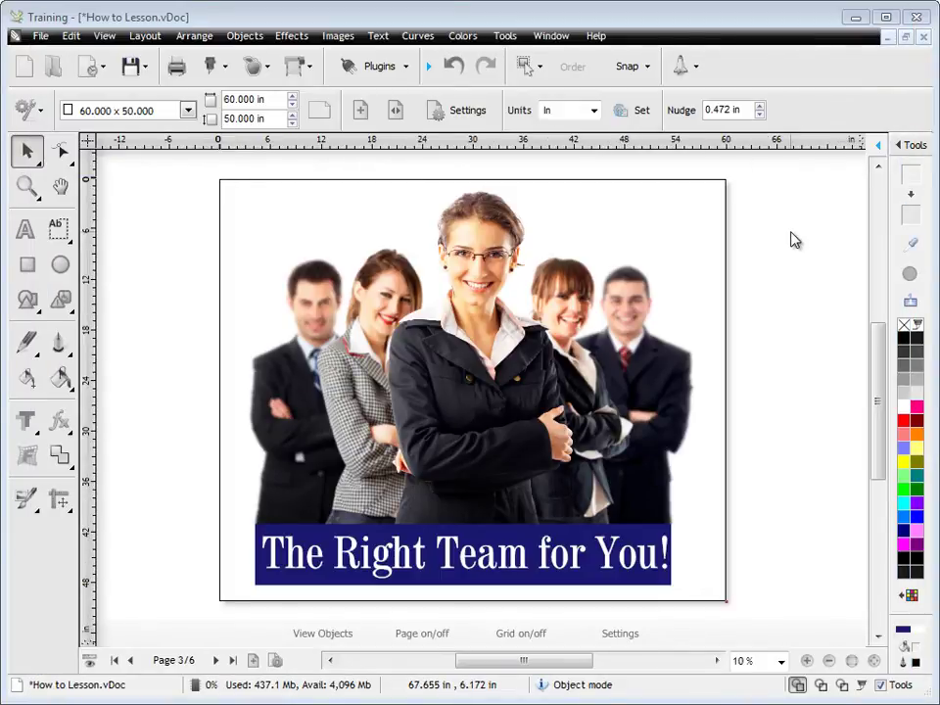
left_click(132, 661)
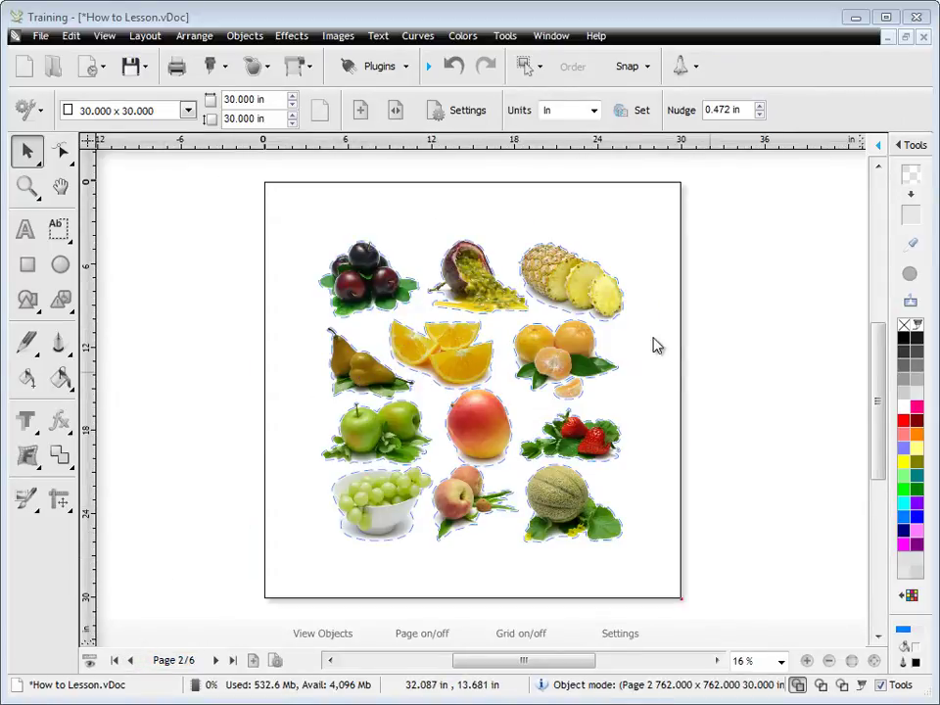
left_click(289, 70)
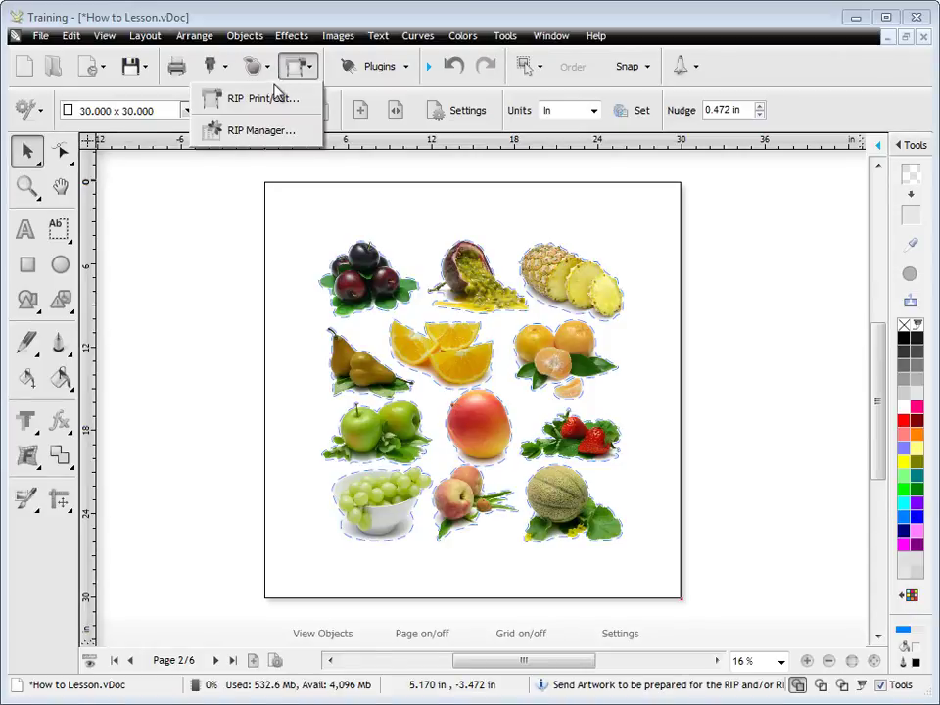
left_click(266, 102)
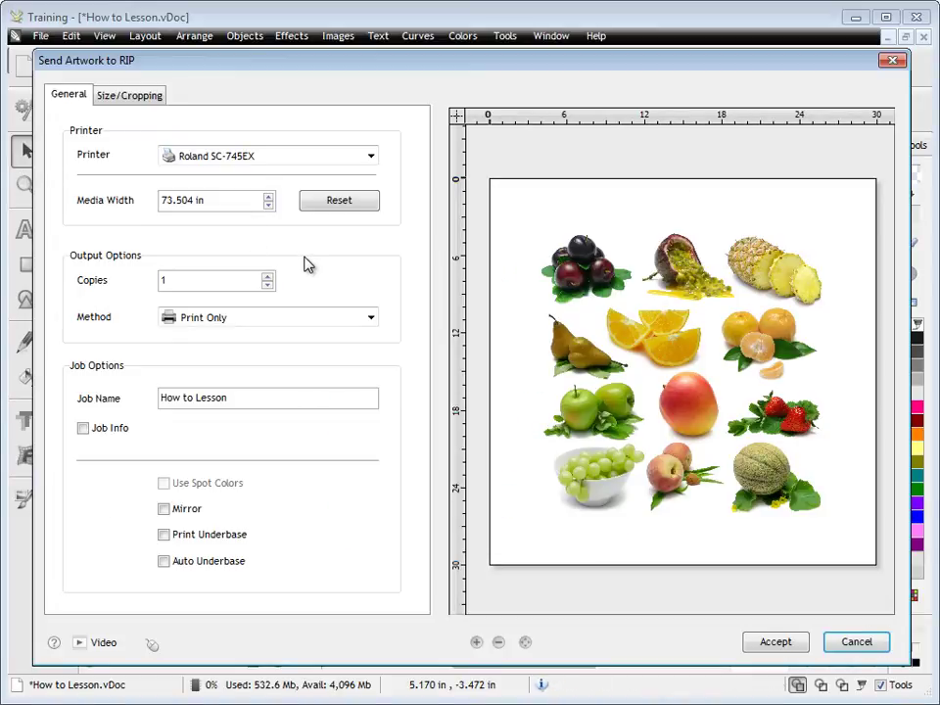
left_click(285, 159)
left_click(266, 192)
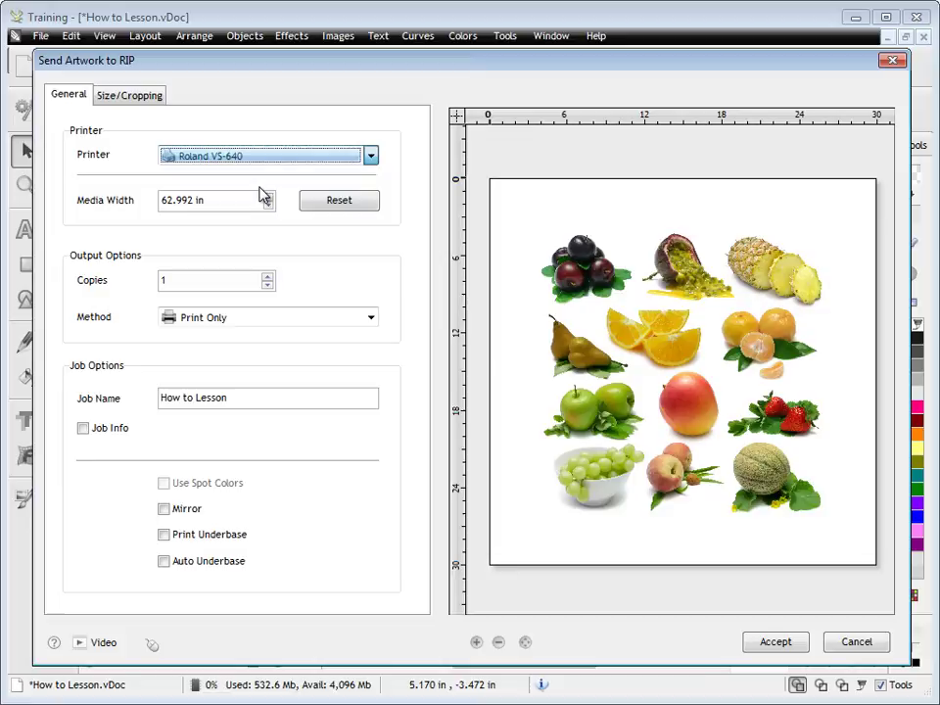
double_click(238, 199)
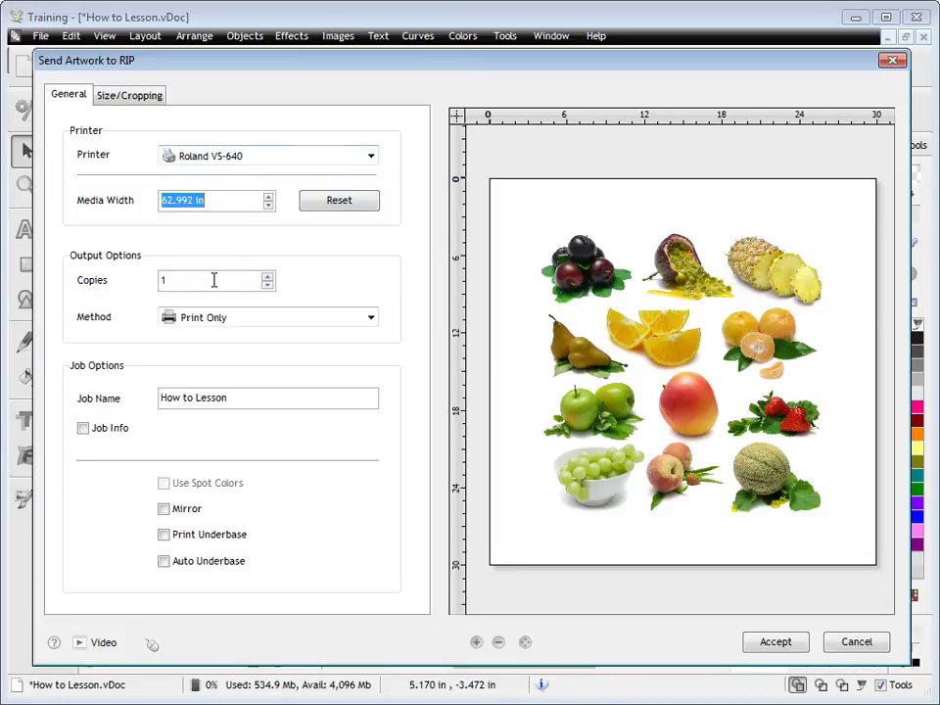
left_click(227, 323)
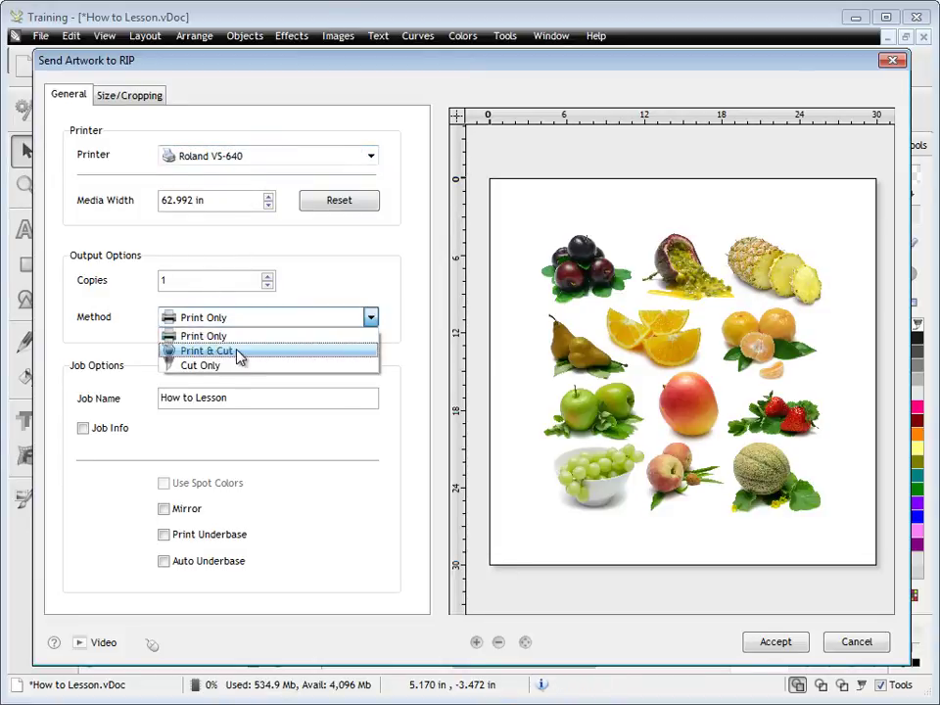
left_click(224, 353)
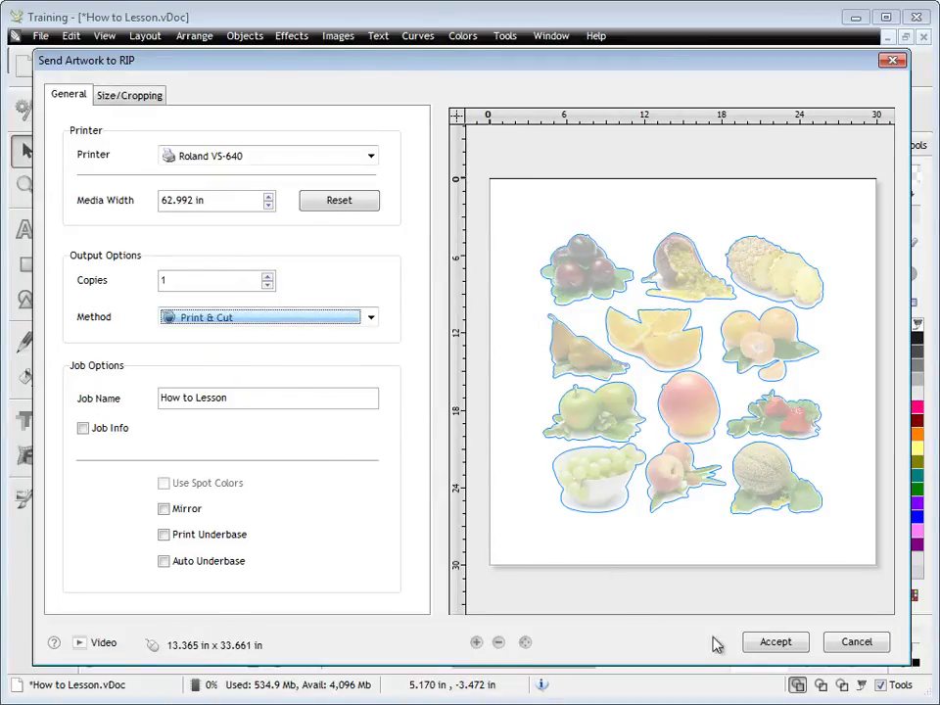
left_click(791, 646)
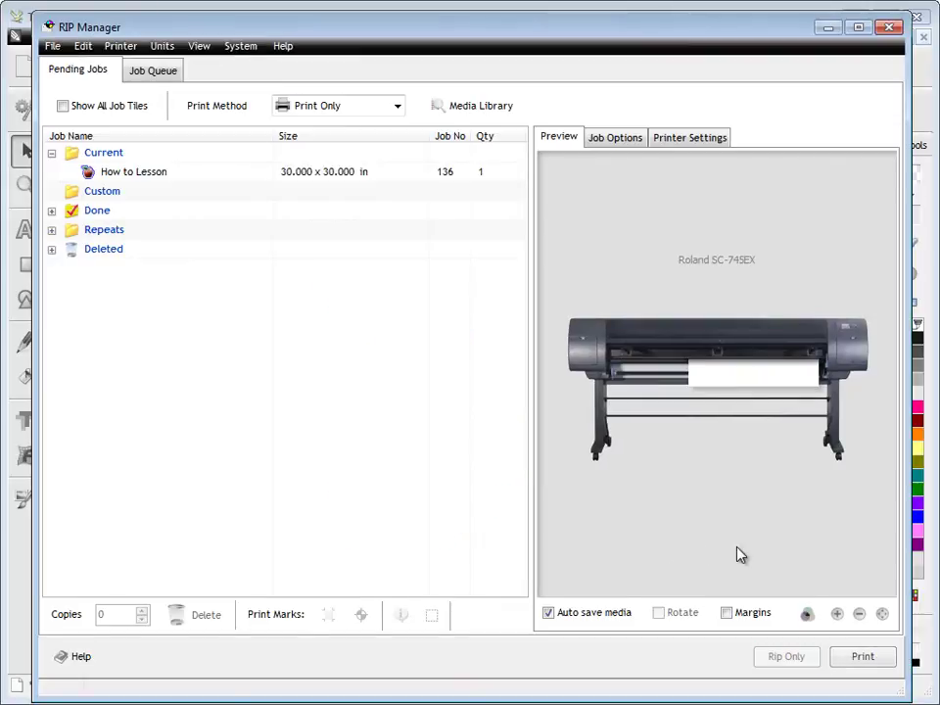
- Set job 136's method to Print and Cut, check its printer settings and preview, then Rip Only
left_click(115, 177)
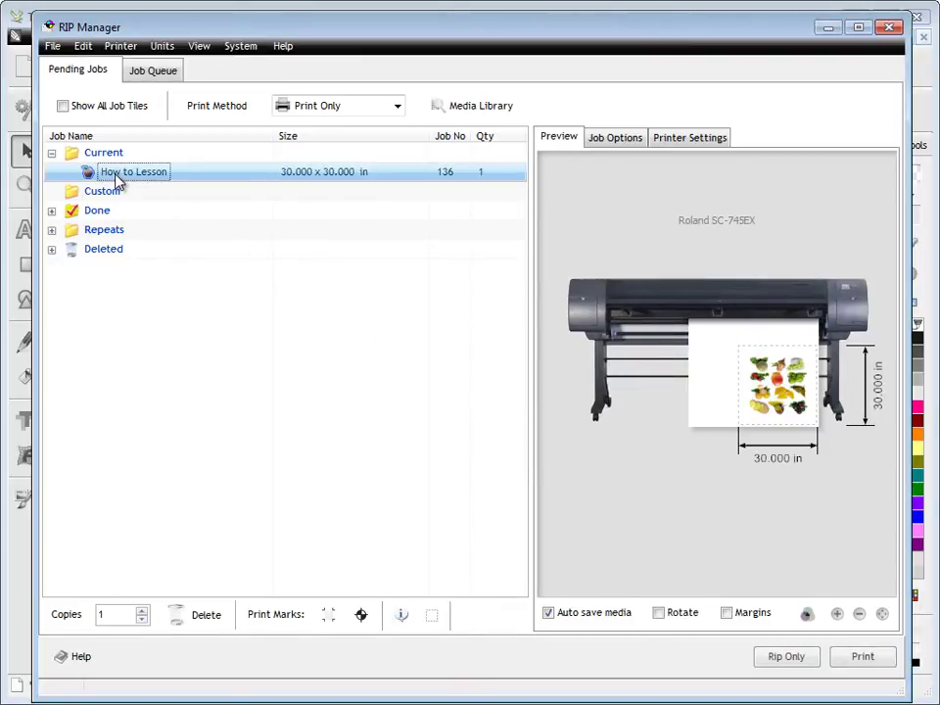
left_click(340, 110)
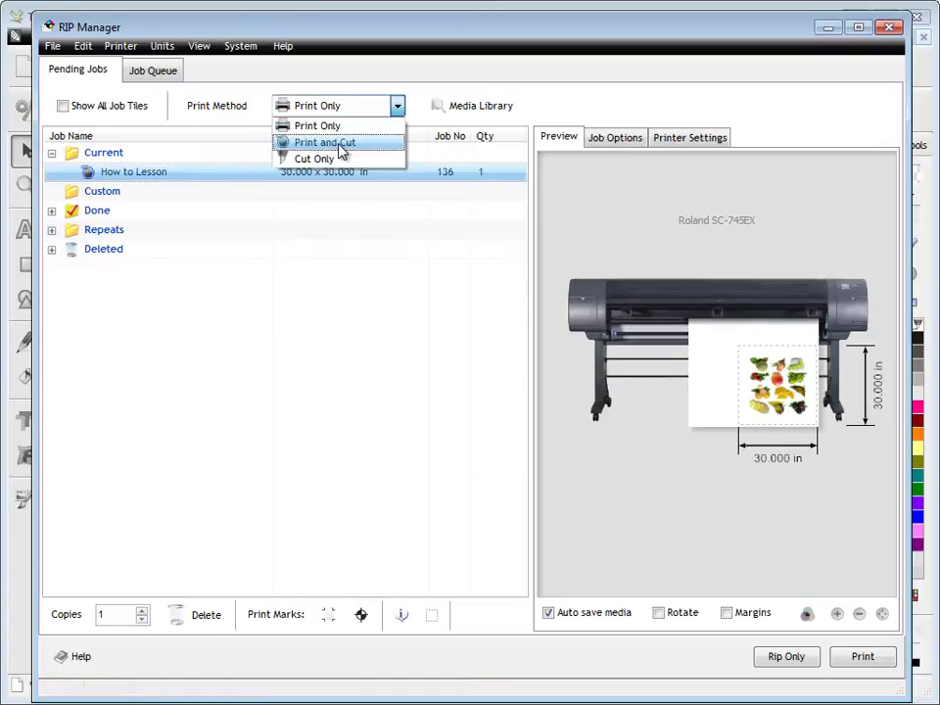
left_click(342, 144)
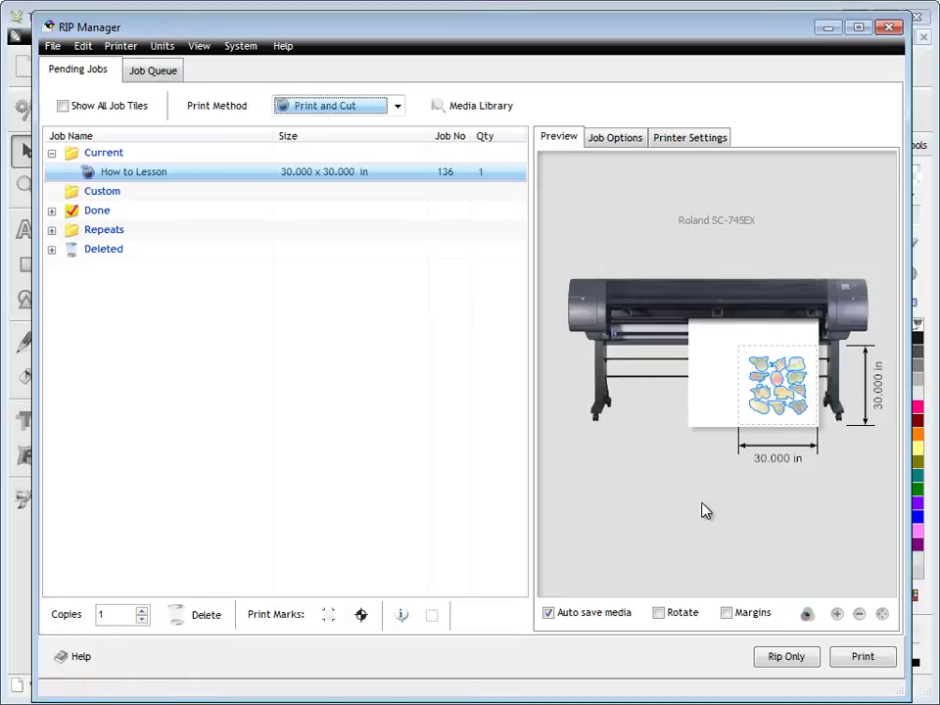
left_click(703, 143)
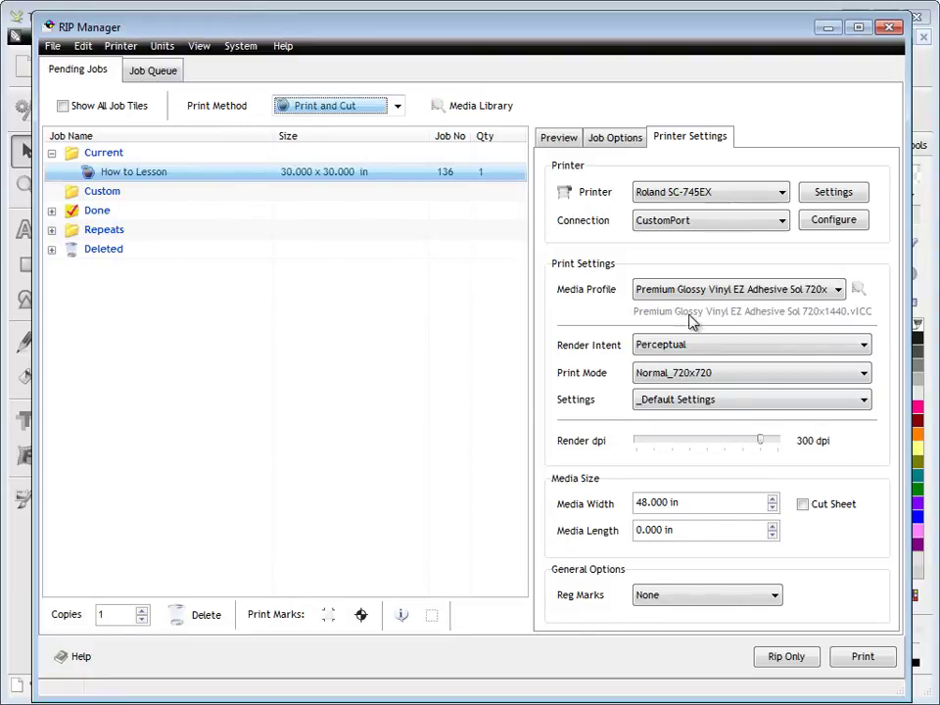
left_click(560, 138)
left_click(780, 656)
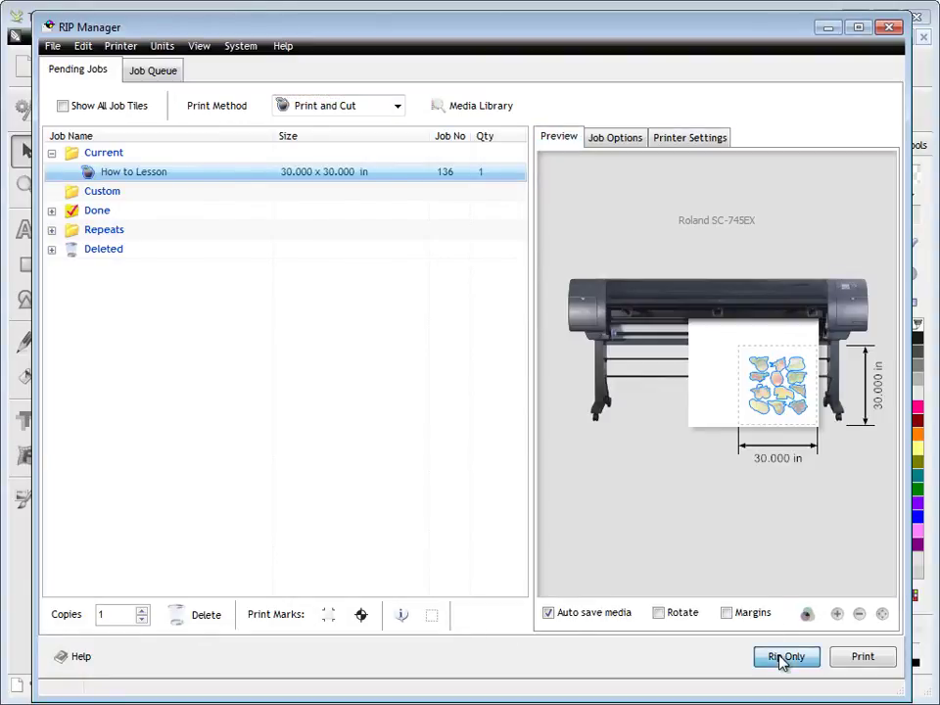
- Print the ripped fruit job from the Job Queue with Print Now, then return to Pending Jobs
left_click(166, 70)
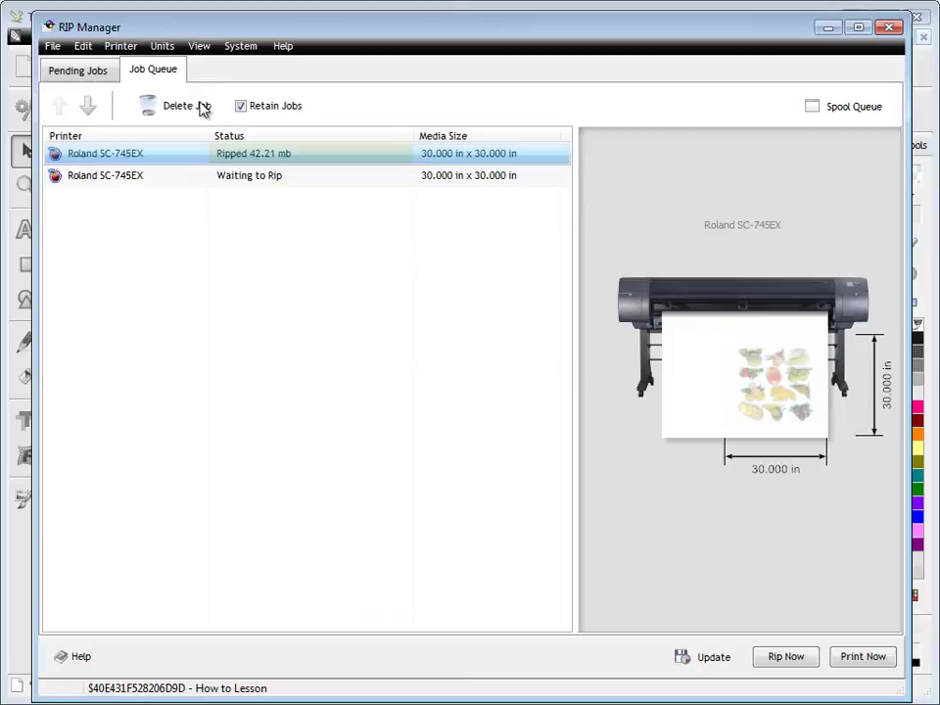
left_click(266, 181)
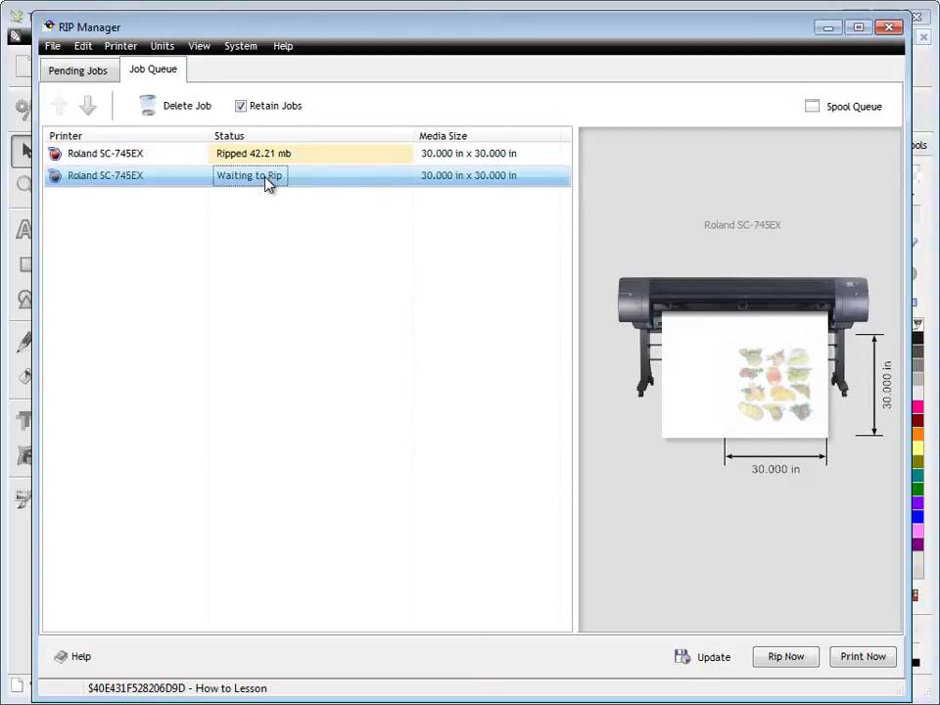
left_click(310, 159)
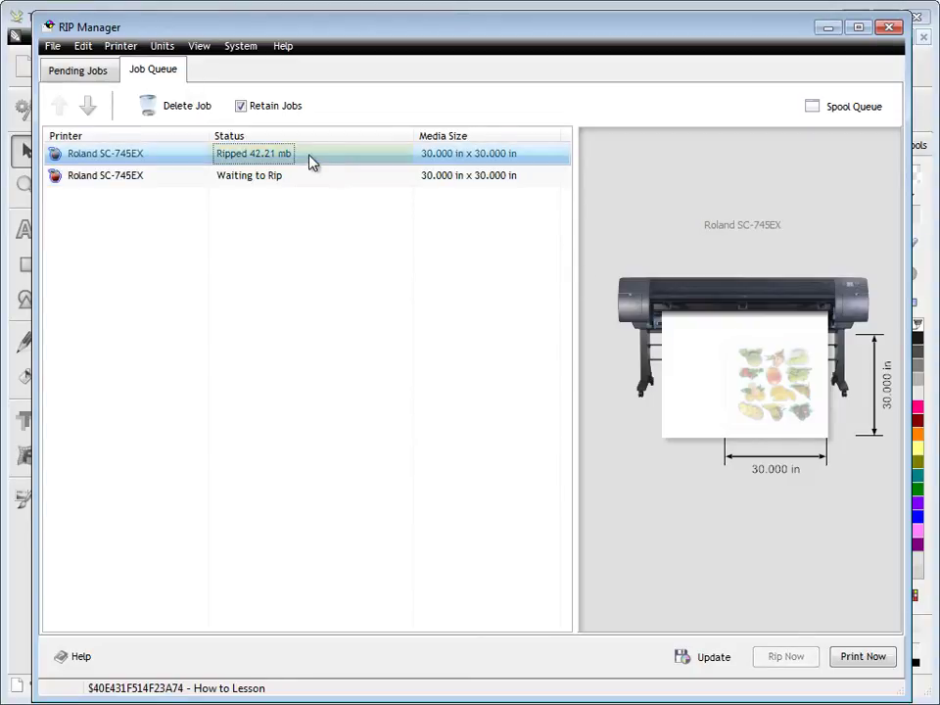
left_click(860, 657)
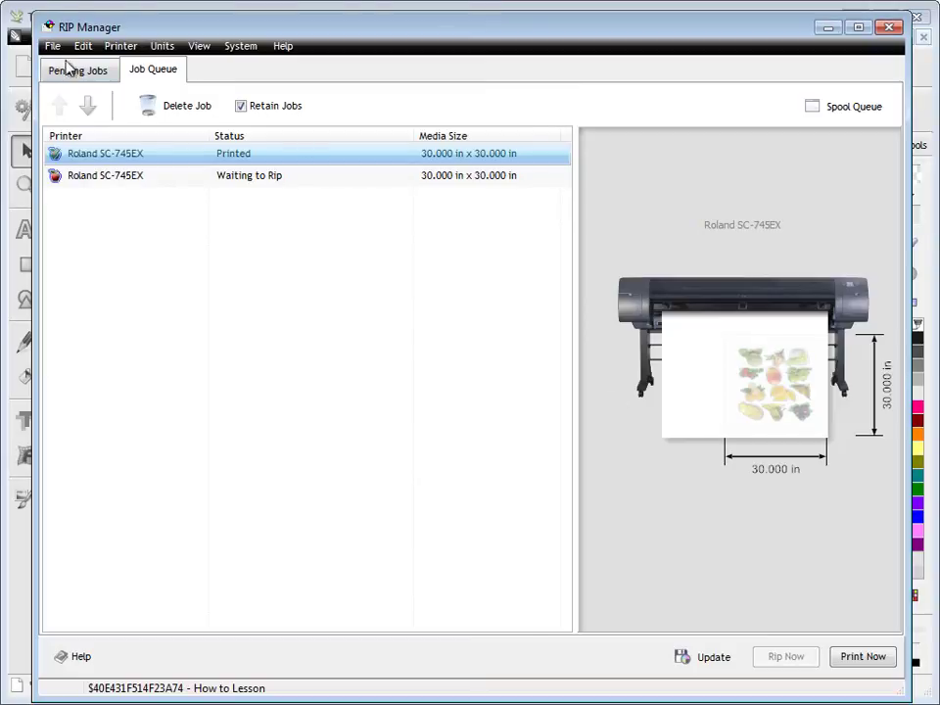
left_click(98, 75)
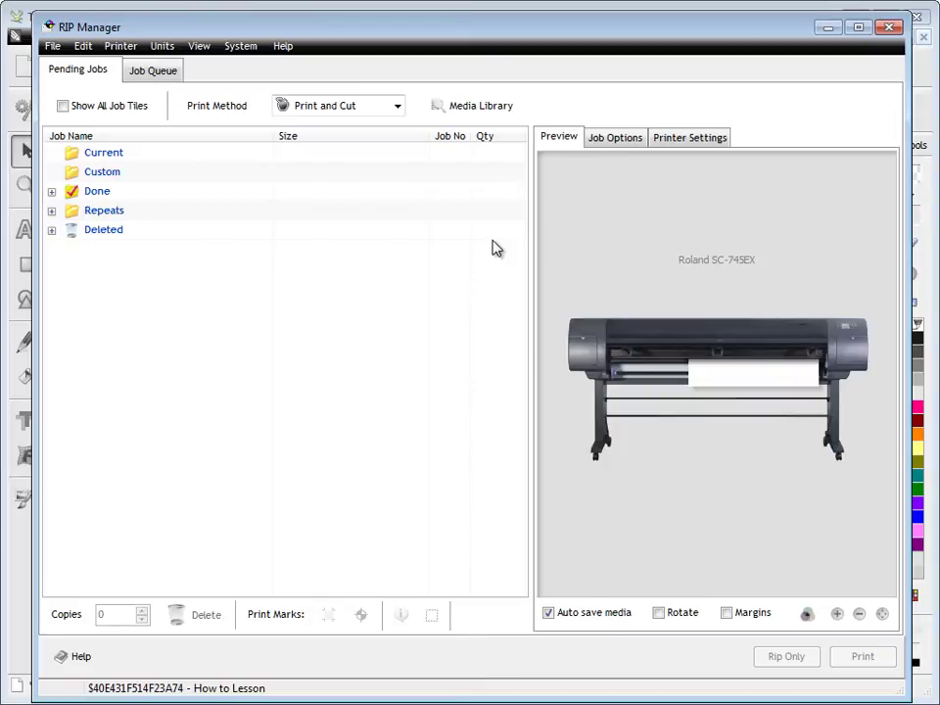
- Open the help manual and view the Artwork Manager Overview, Size and Cropping Options, and Tile to Media pages
left_click(291, 47)
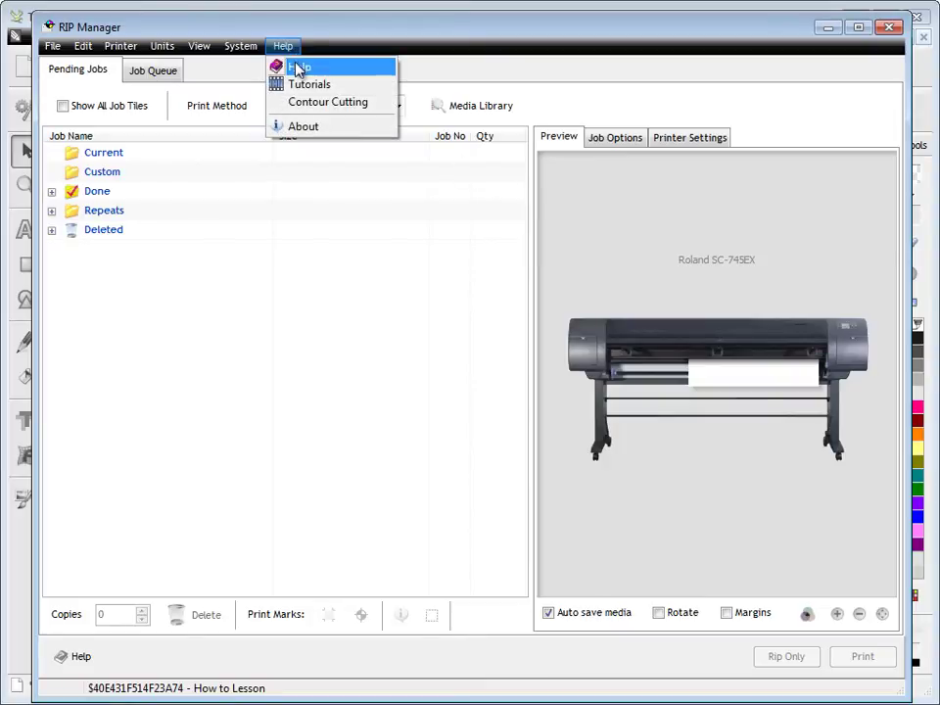
left_click(297, 67)
scroll(333, 415, "down", 3)
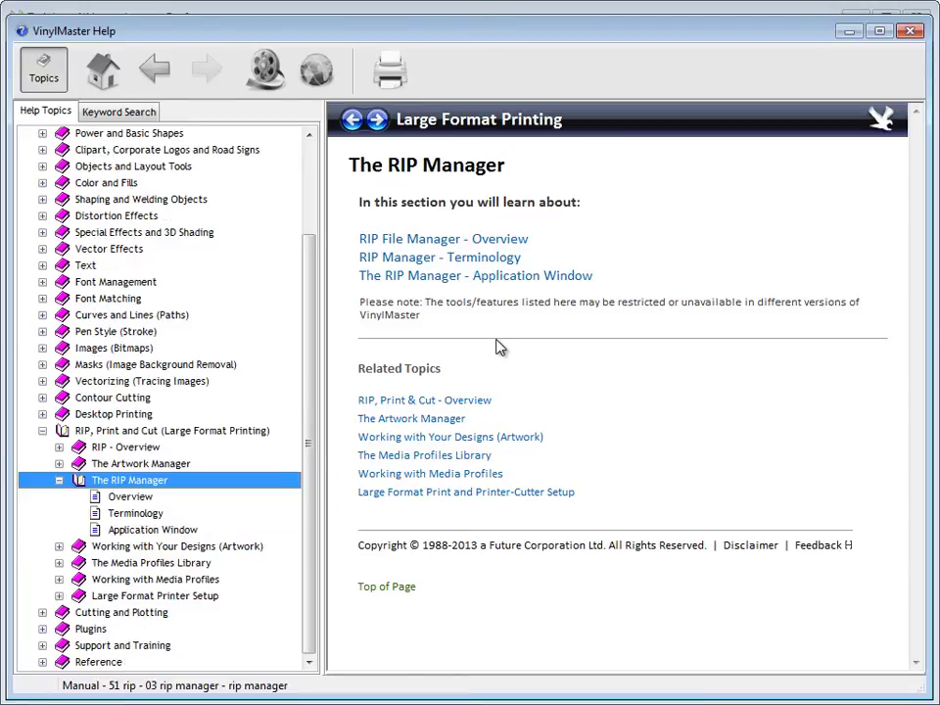
left_click(59, 464)
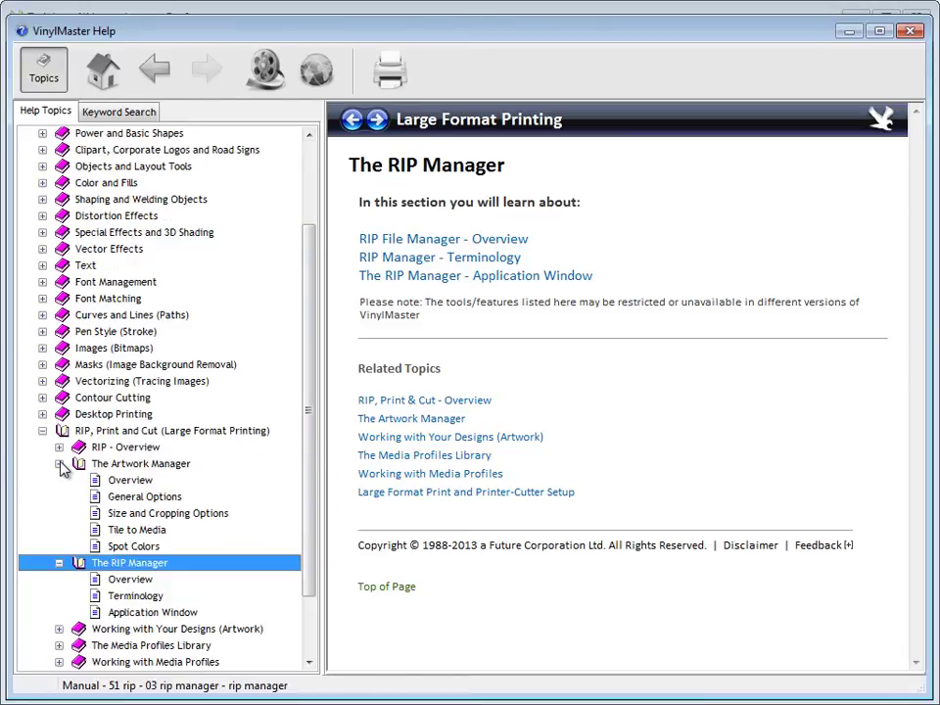
left_click(119, 480)
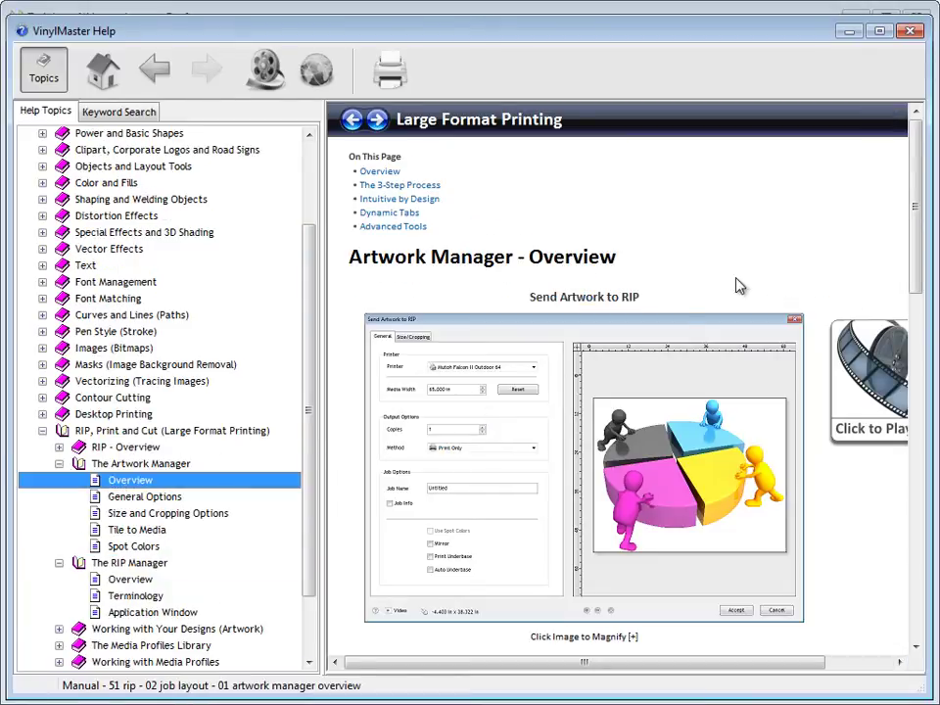
left_click_drag(917, 201, 892, 410)
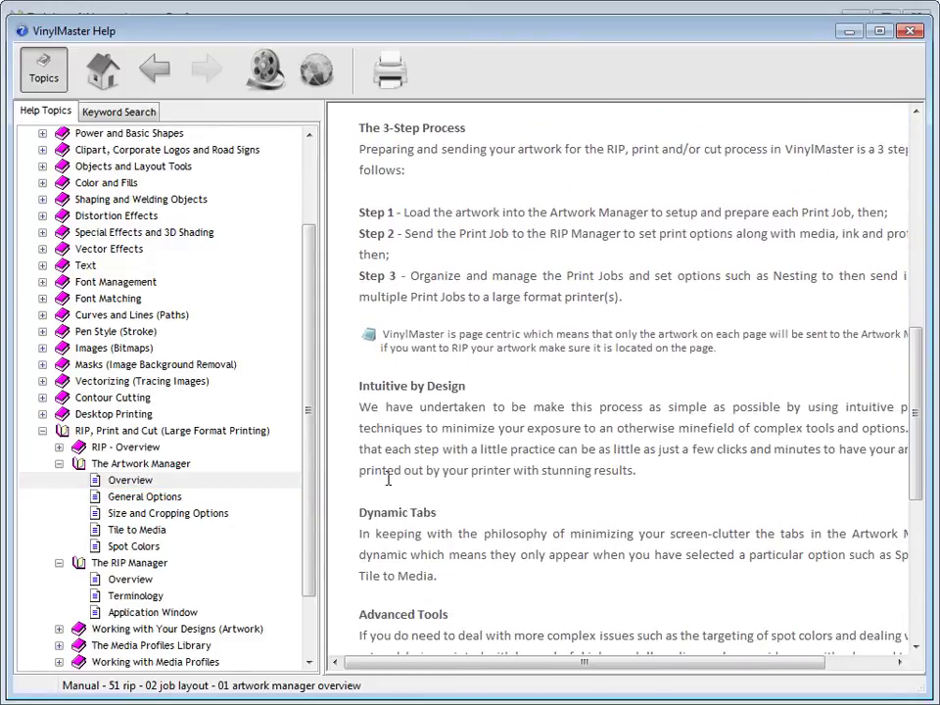
left_click(196, 516)
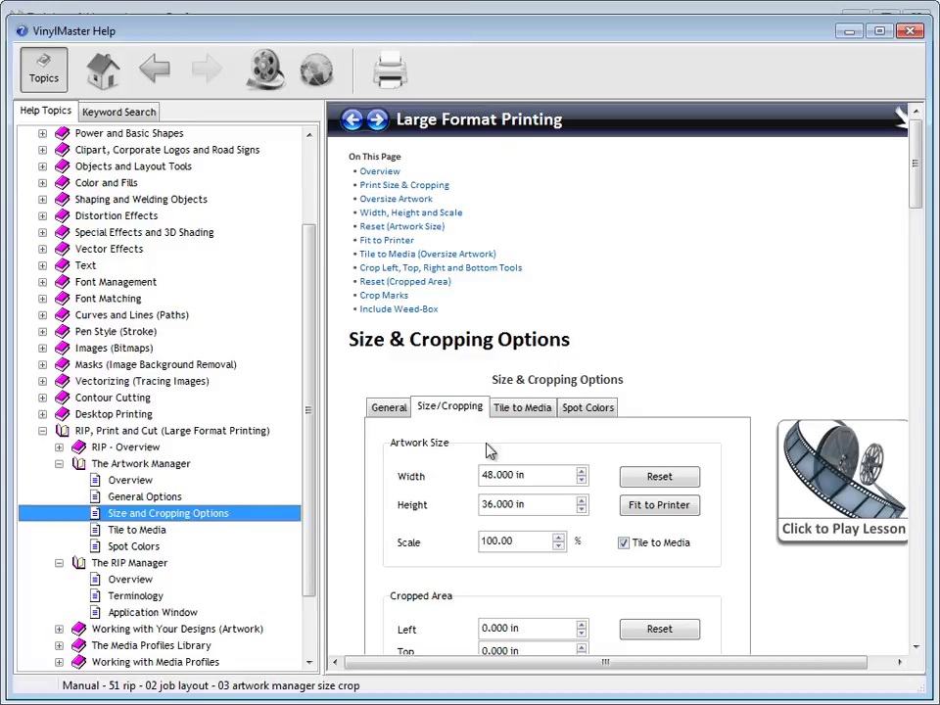
left_click(147, 531)
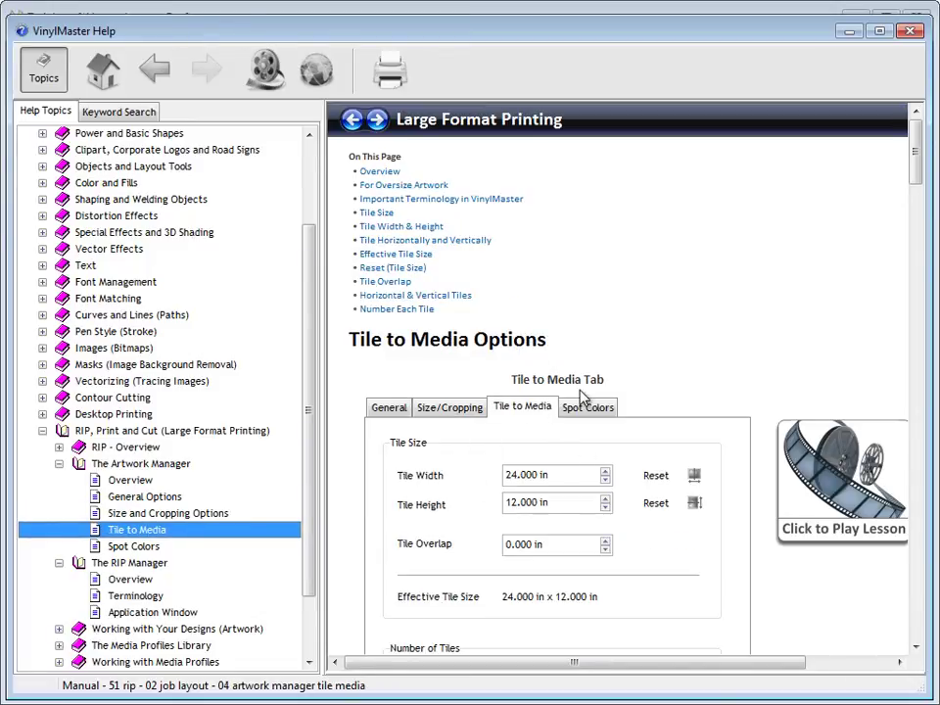
- Read the Working with Media Profiles page under The Media Profiles Library, then expand RIP - Overview
scroll(315, 480, "down", 2)
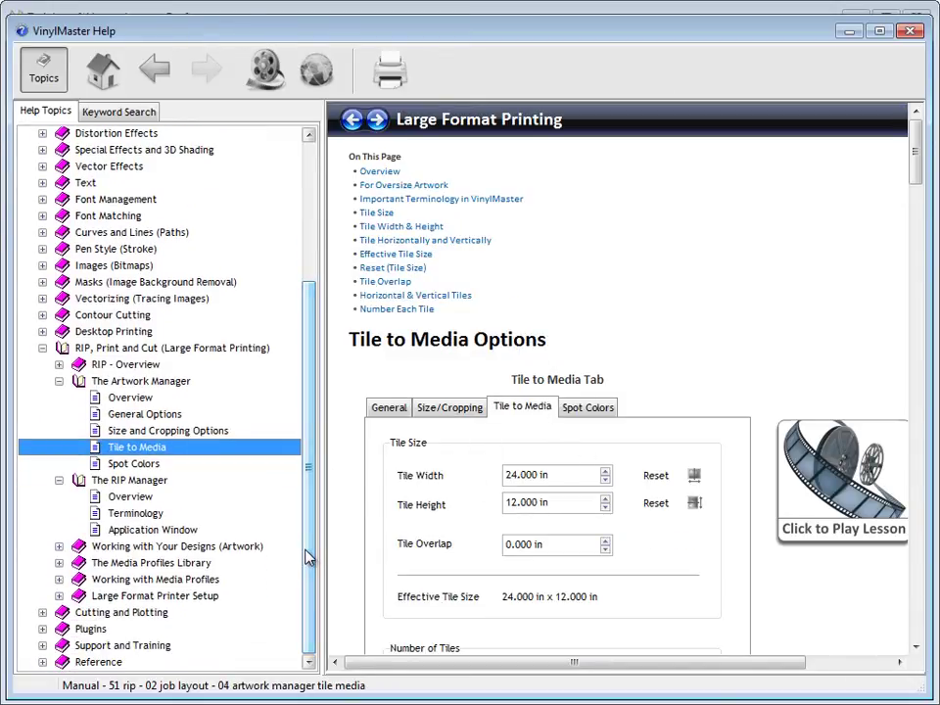
left_click(57, 564)
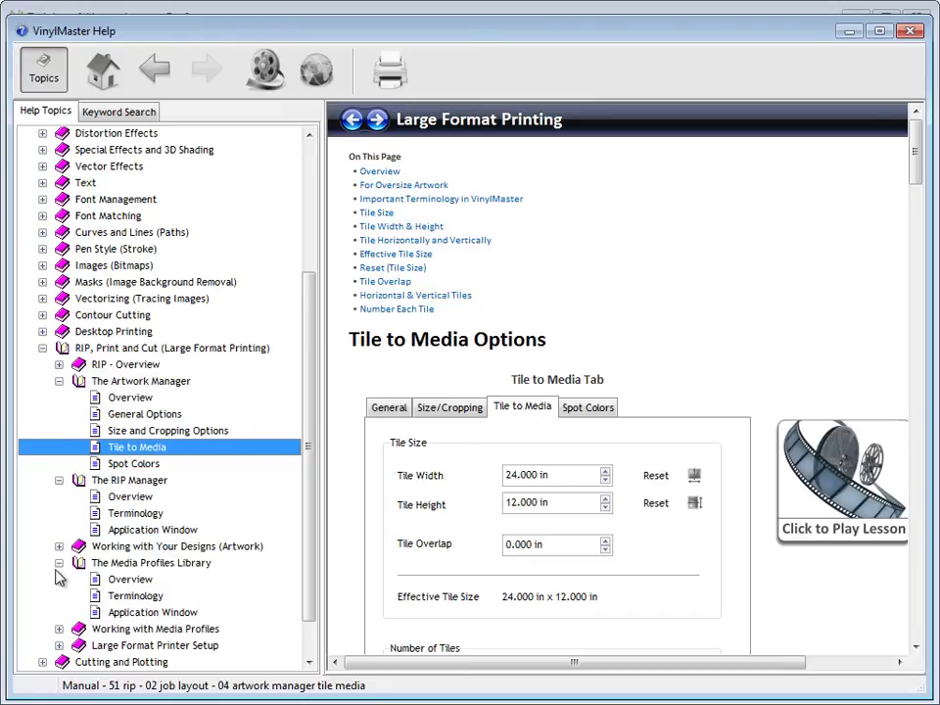
left_click(58, 628)
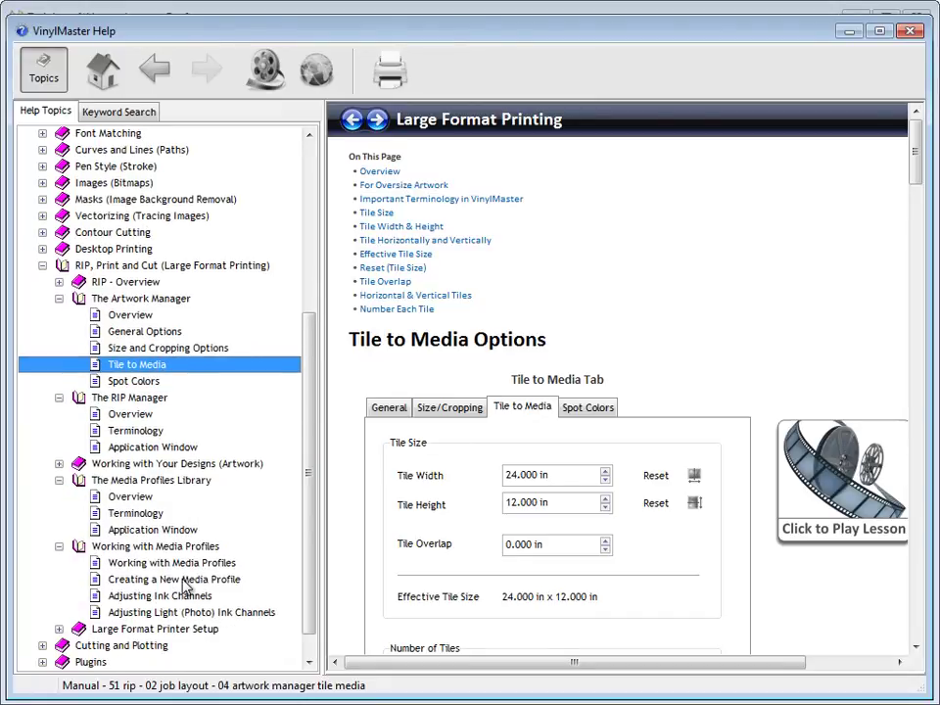
left_click(172, 563)
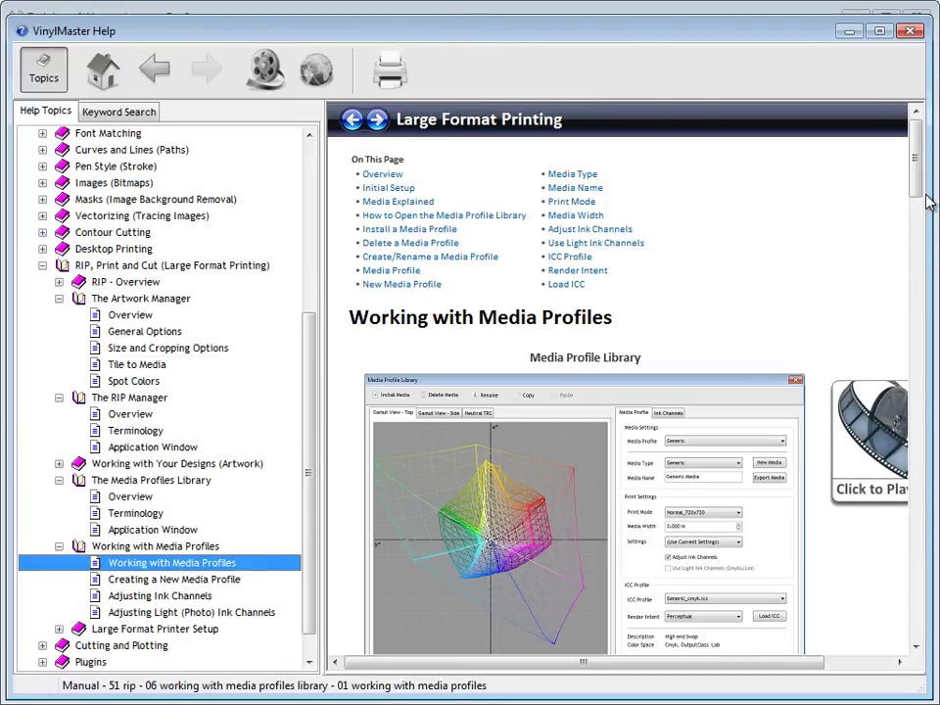
scroll(919, 199, "down", 1)
left_click_drag(919, 199, 924, 423)
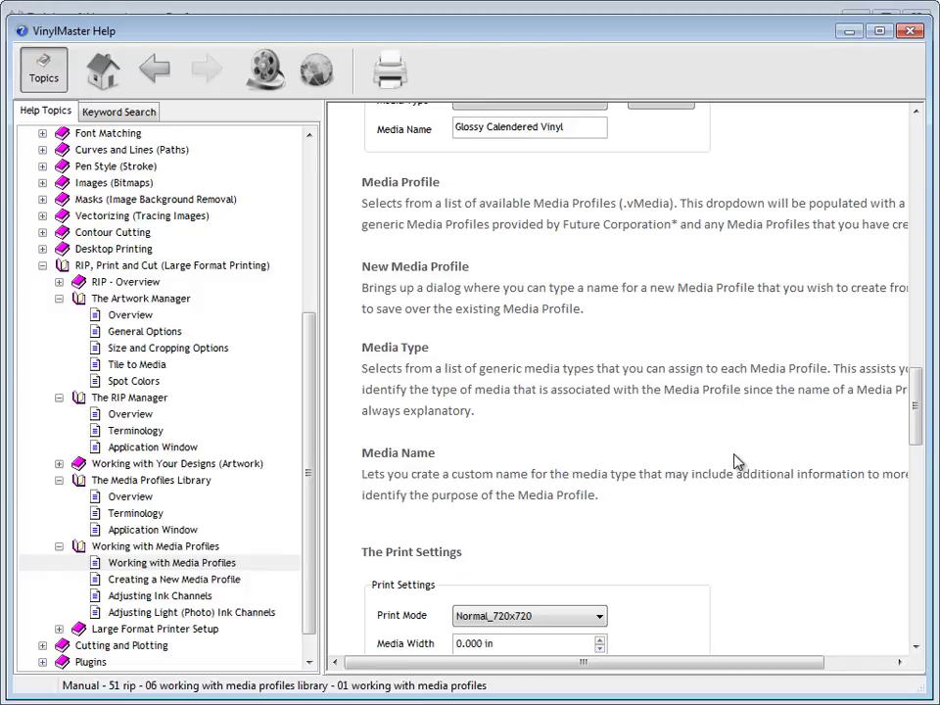
left_click(59, 282)
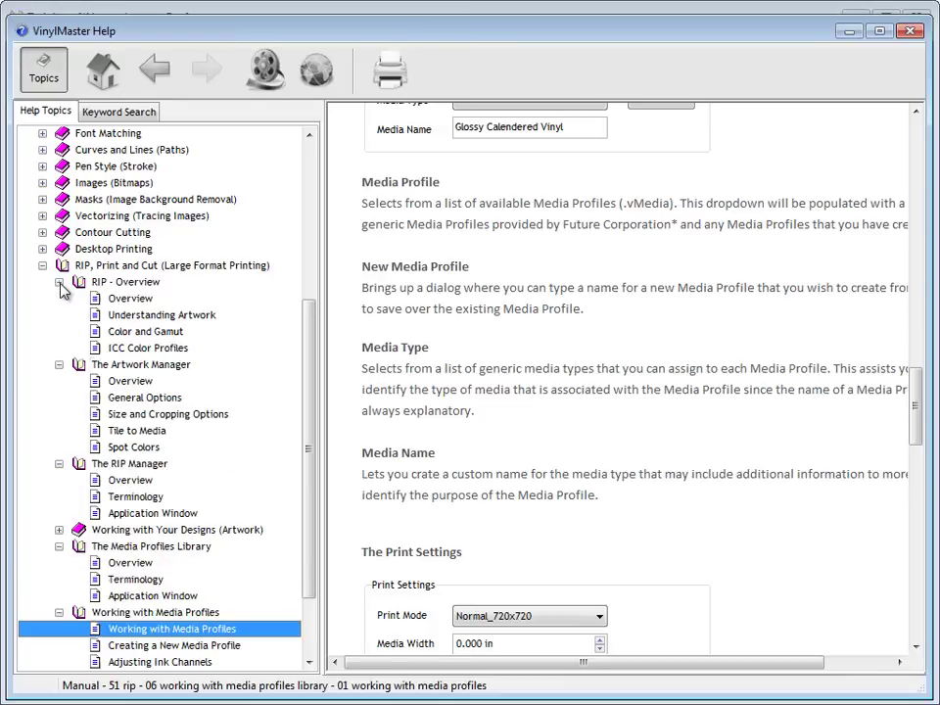
- Read the Understanding Artwork page and the ICC Color Profiles rendering intents, then close Help
left_click(169, 322)
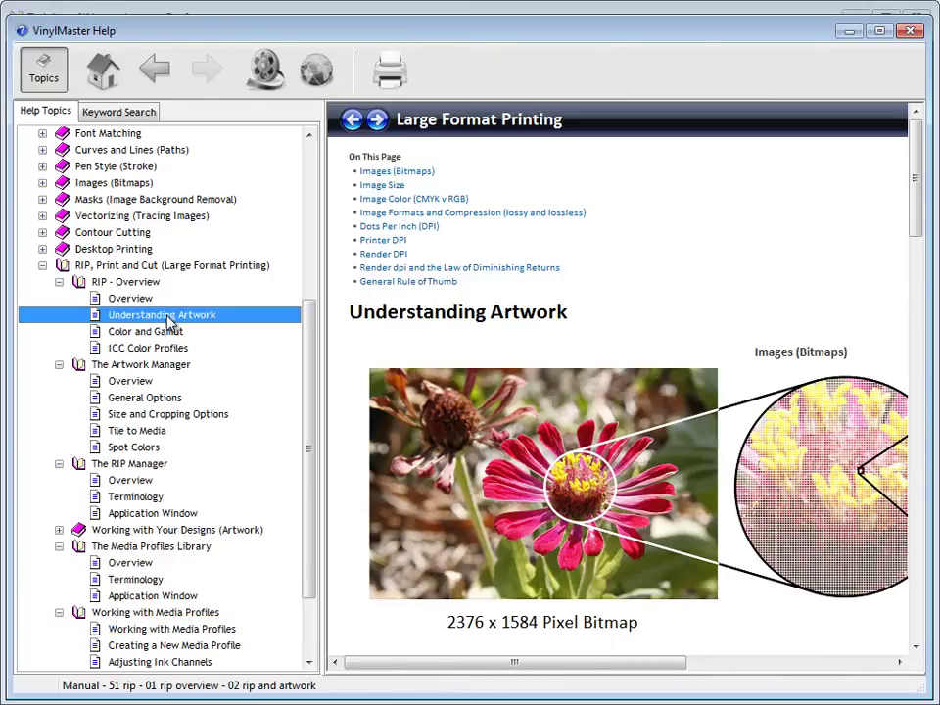
left_click_drag(913, 196, 908, 289)
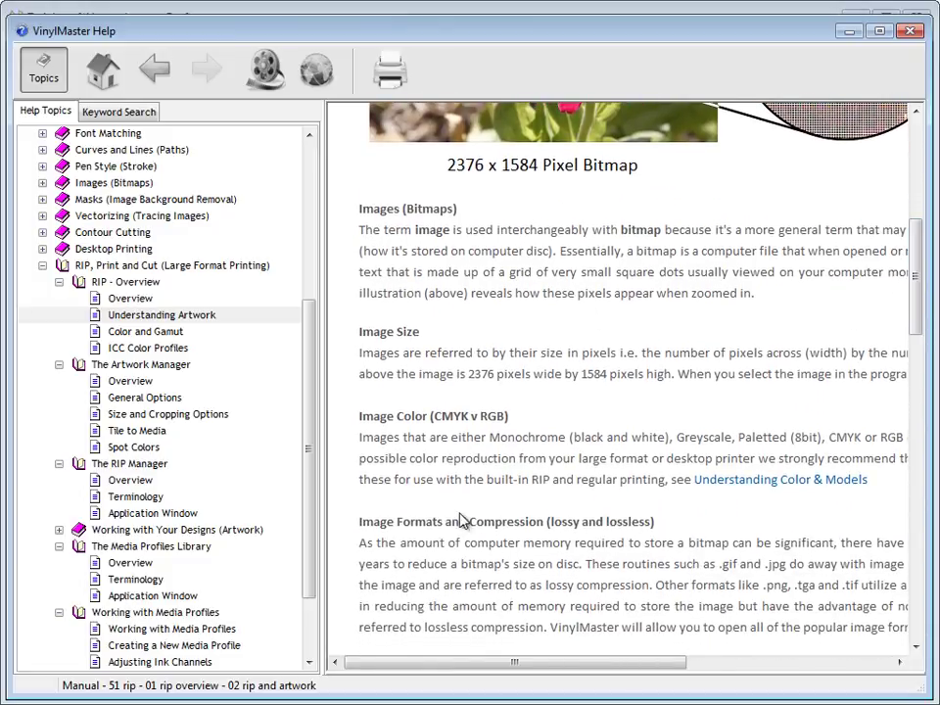
left_click(153, 349)
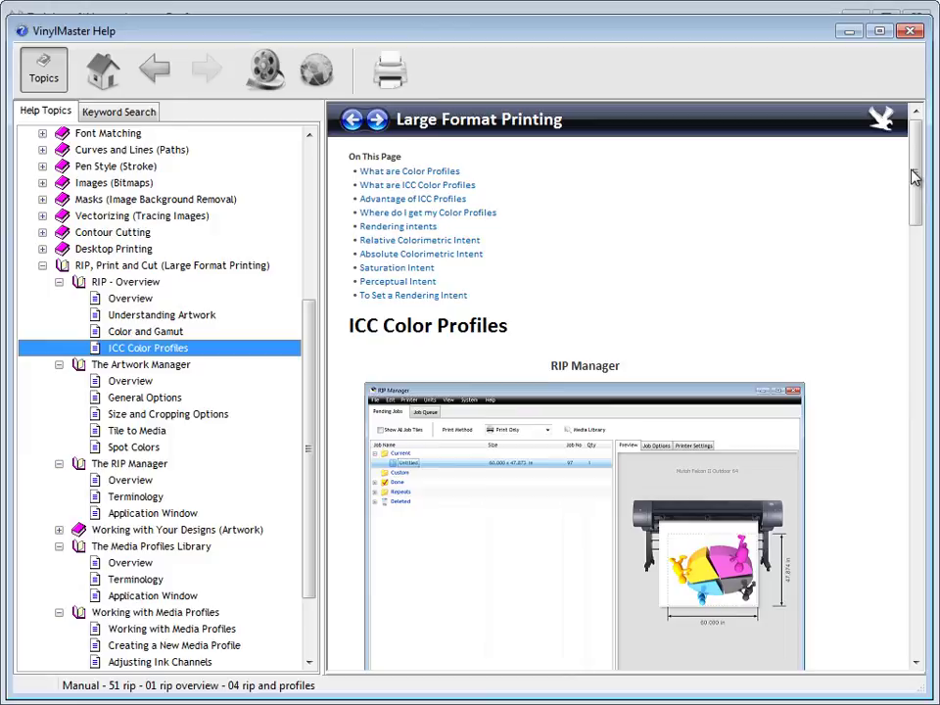
left_click_drag(913, 176, 921, 435)
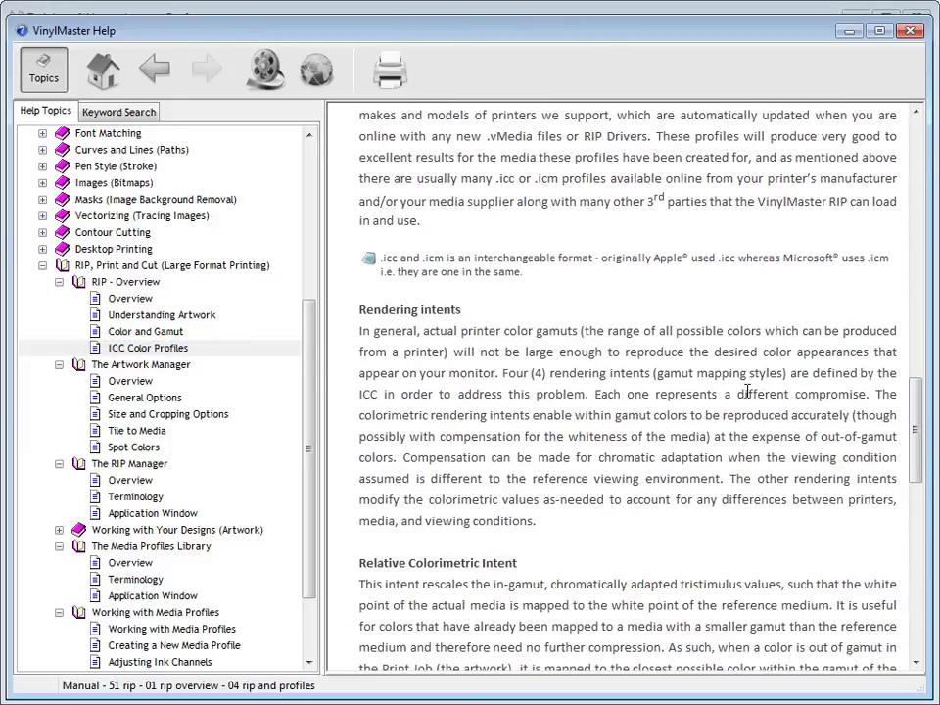
left_click_drag(358, 308, 471, 311)
left_click(420, 397)
scroll(569, 517, "down", 3)
scroll(569, 517, "down", 7)
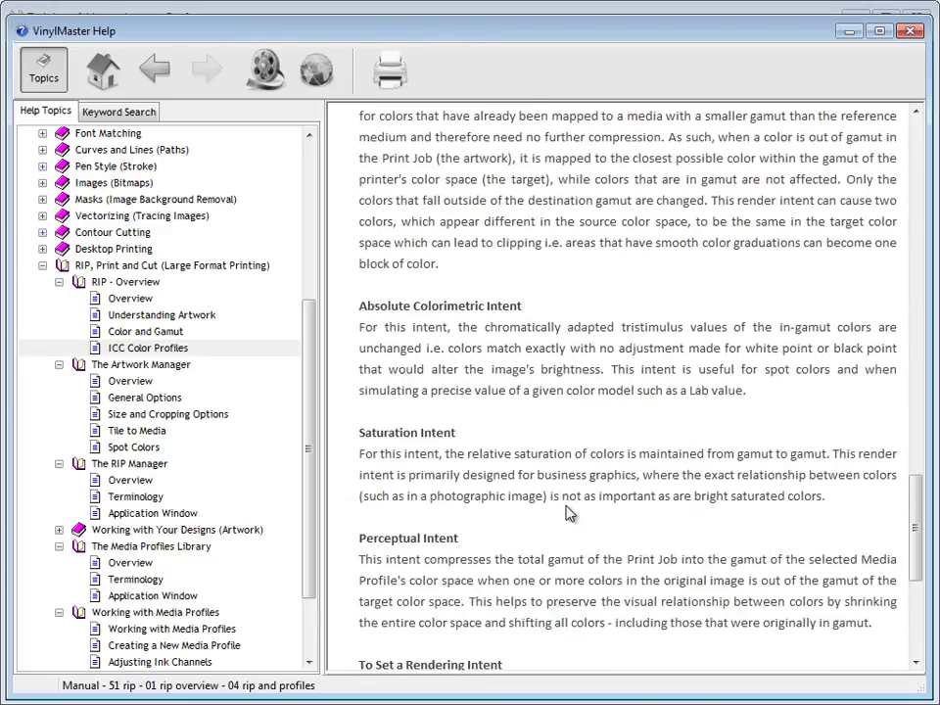
left_click(910, 31)
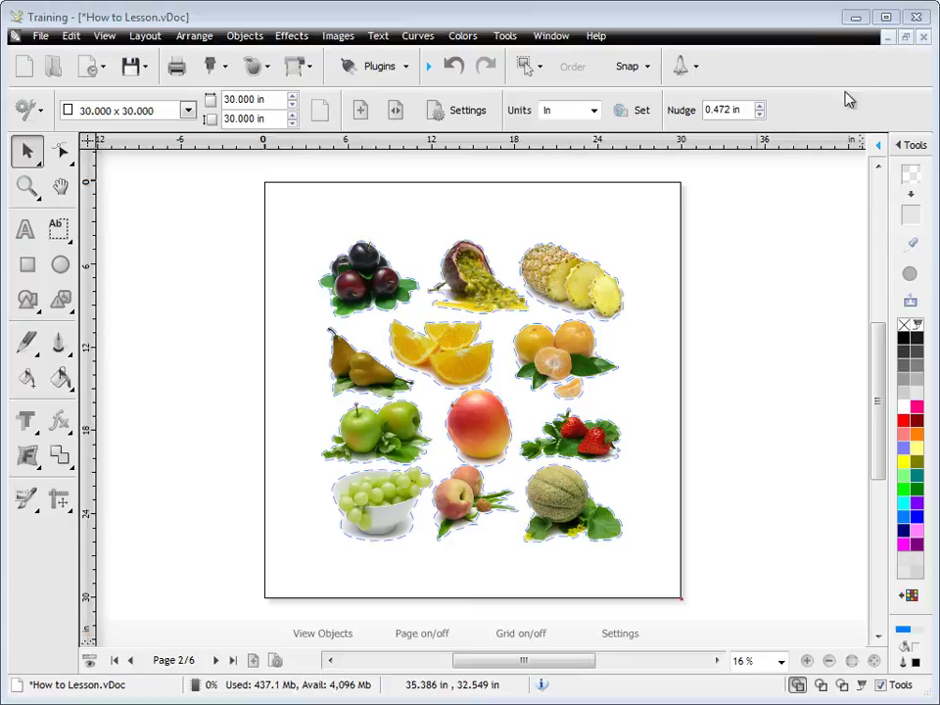